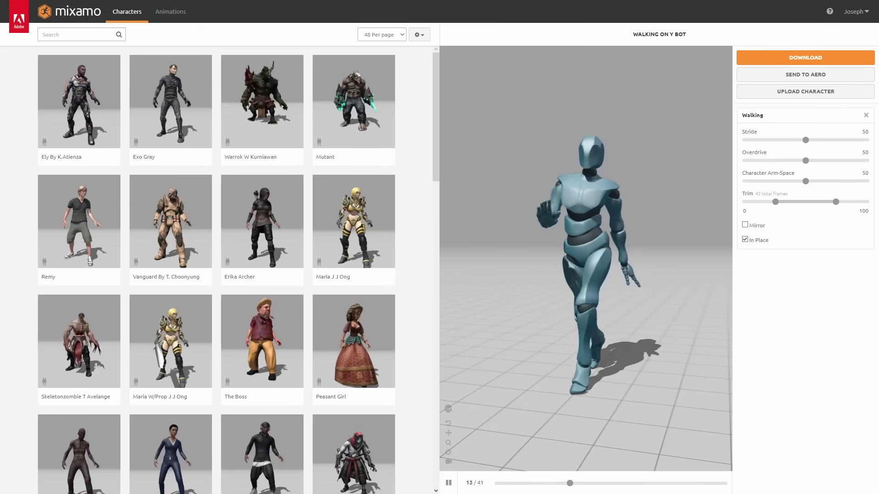
Step: Preview the Warrok, Peasant Girl, Vampire and cartoon mouse characters in Mixamo
click(261, 105)
click(353, 339)
scroll(233, 250, down, 3)
click(354, 339)
scroll(233, 250, down, 3)
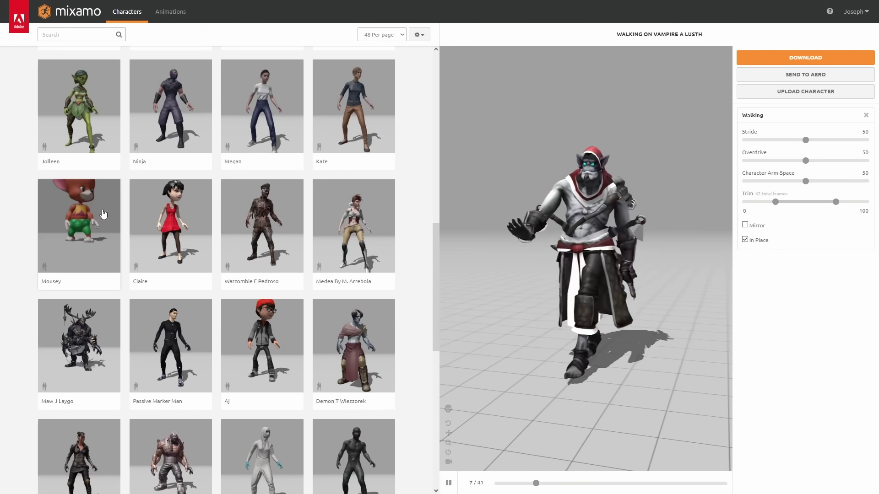
click(127, 352)
scroll(128, 352, down, 3)
Step: Preview the Racer, then upload the exported FBX character and place its auto-rig markers
click(262, 343)
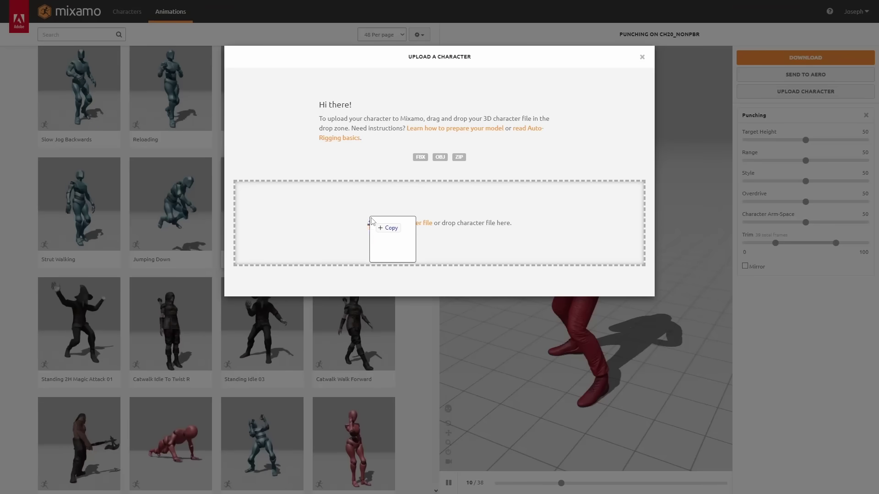
drag(368, 225, 418, 236)
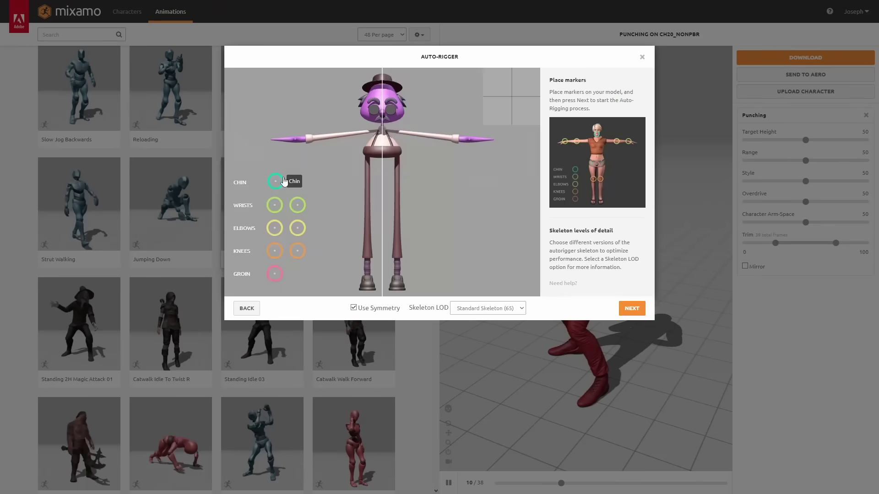
drag(297, 205, 450, 136)
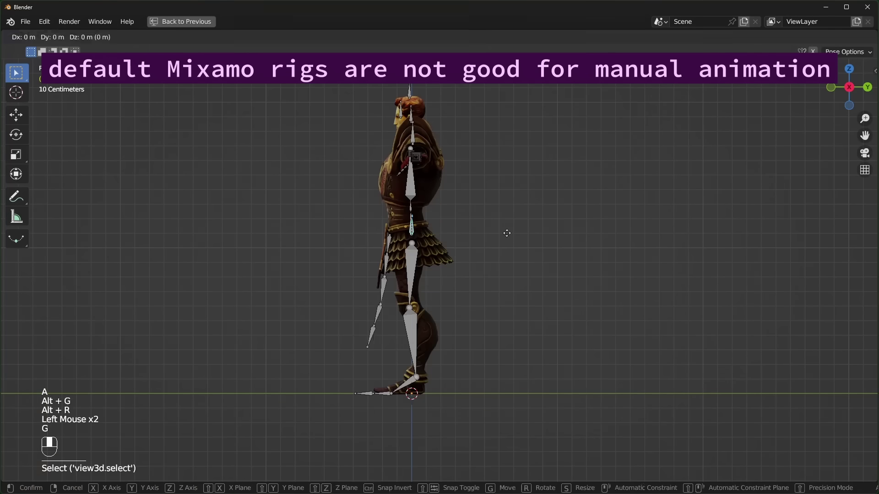
Step: Lower the body and rotate a thigh bone on the bones-only rig, then deselect all
click(507, 265)
click(402, 298)
key(r)
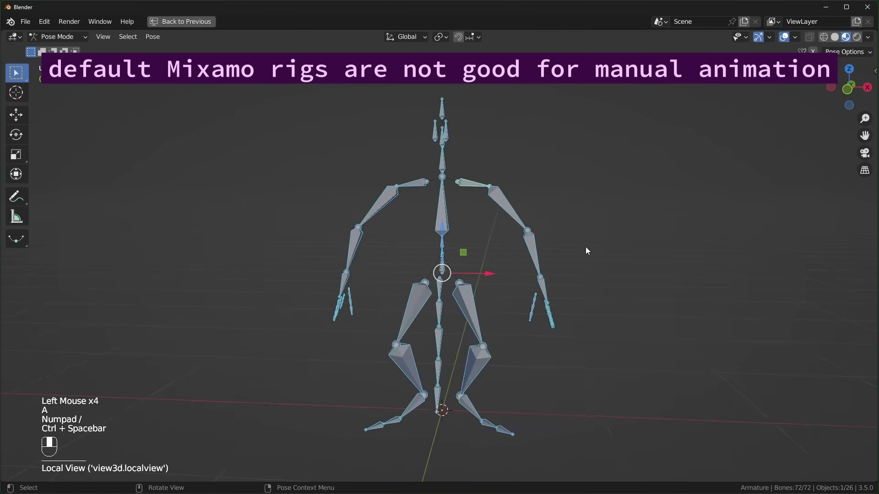
middle_drag(586, 247, 471, 324)
click(634, 267)
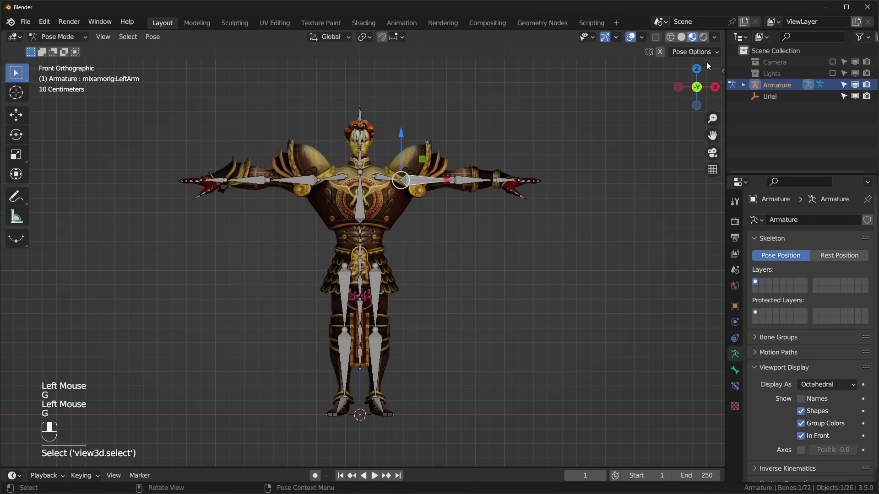
Step: Create an IK control rig for the Mixamo character from the add-on panel
click(714, 51)
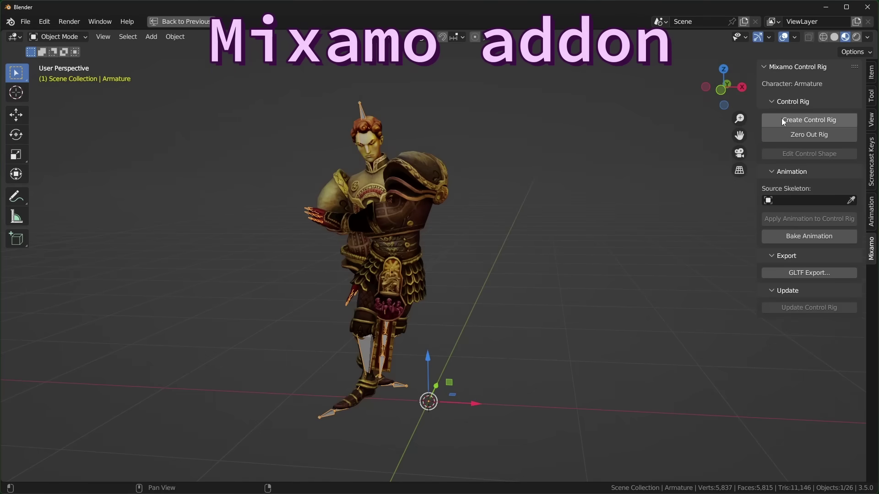
click(783, 121)
click(685, 181)
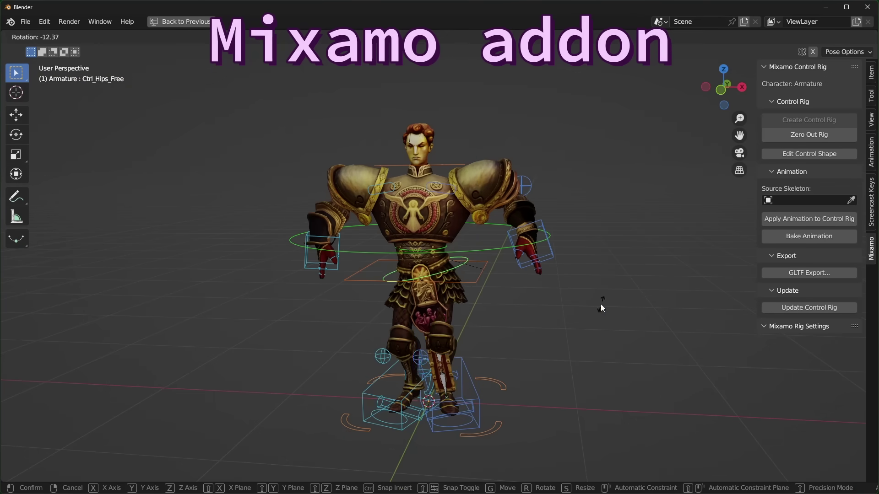
Step: Shift the left foot, raise the right hand overhead, and move and rotate the hips
drag(480, 391, 531, 377)
click(531, 245)
key(g)
click(544, 147)
click(483, 270)
key(g)
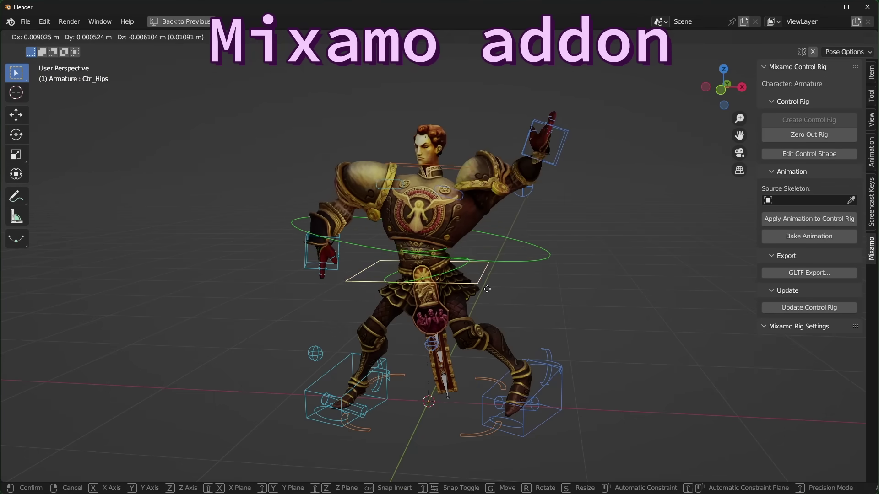
click(486, 309)
click(499, 298)
key(r)
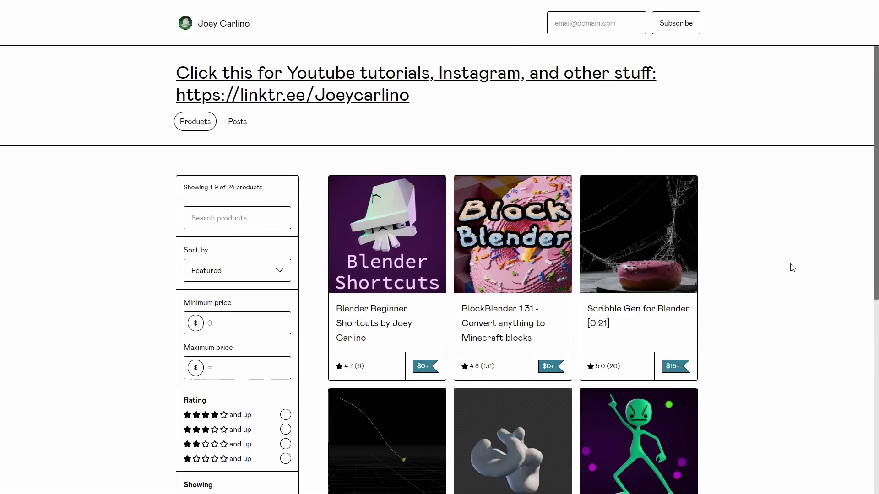
Step: Bend the left arm via its hand controller, then enable the FK, Stretch and Lattice layers
scroll(790, 266, down, 5)
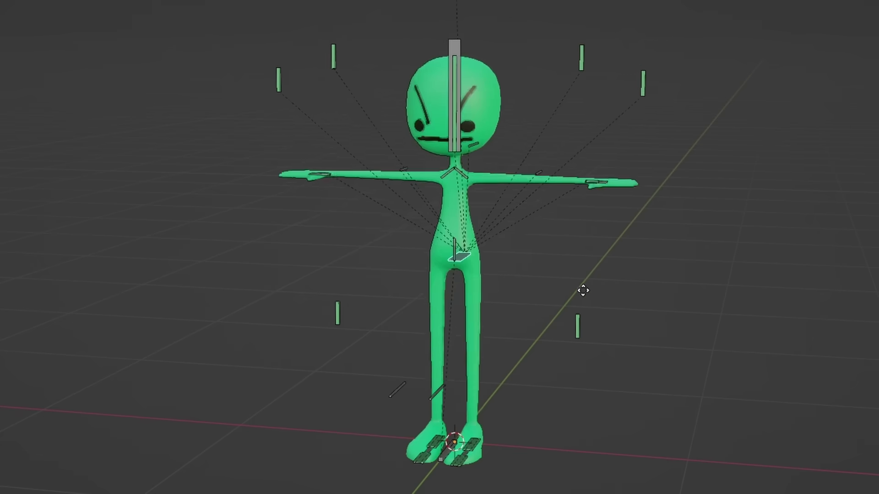
drag(595, 183, 587, 231)
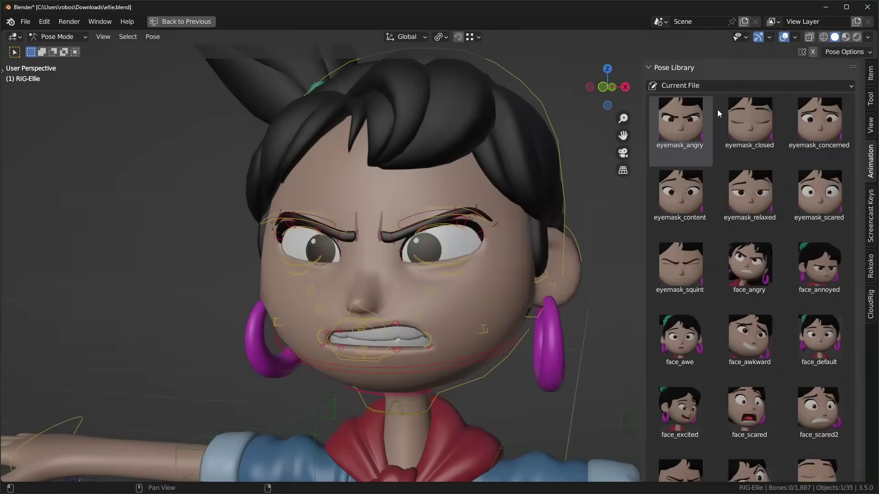
ctrl+scroll(718, 109, down, 8)
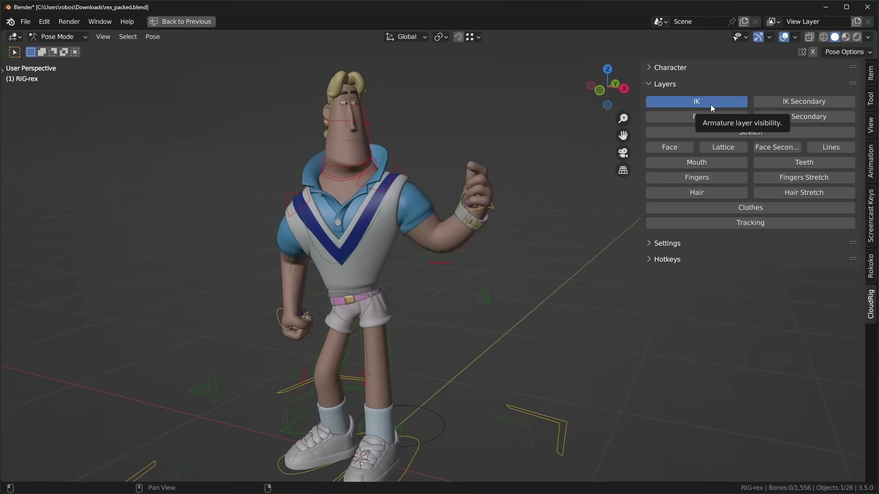
click(710, 117)
click(715, 132)
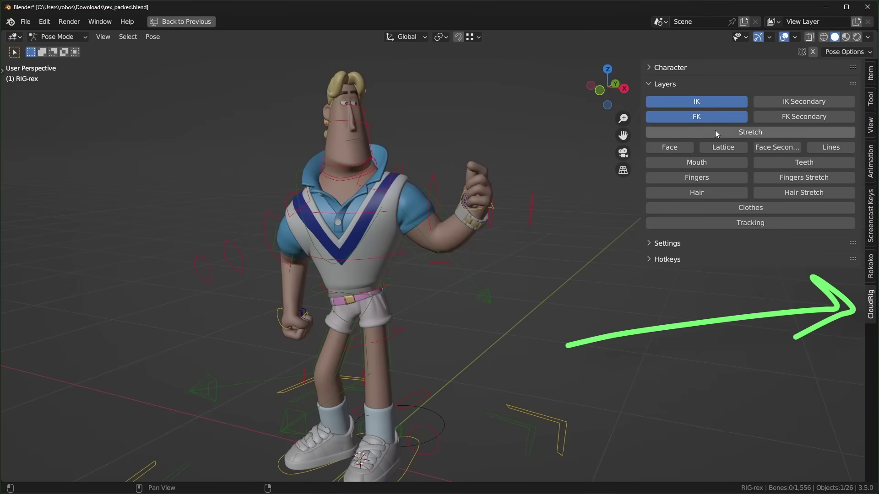
click(720, 148)
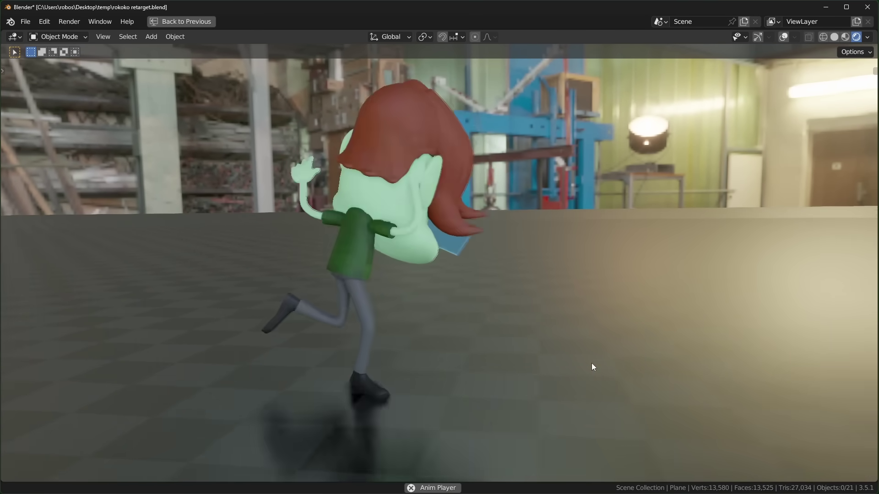
Step: Orbit the view around the red-haired character running in the warehouse
middle_drag(584, 372, 633, 380)
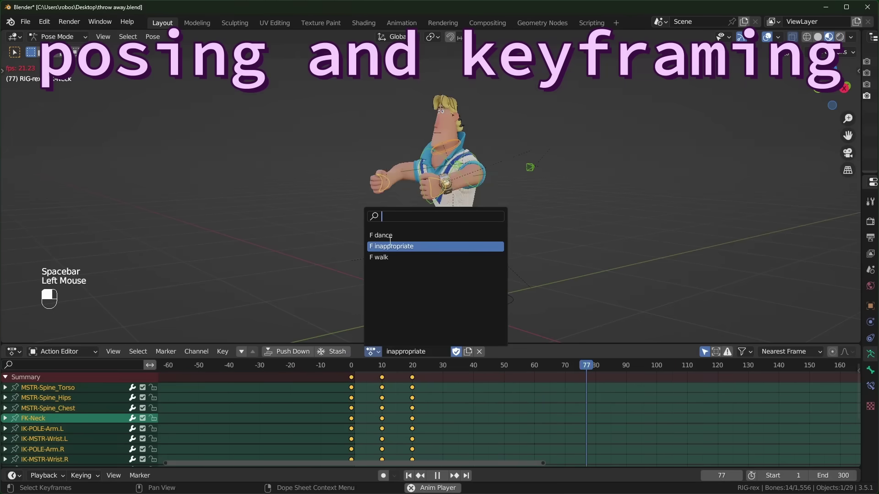
Step: Switch Rex to the walk action, then put the simple rig in Pose Mode and move its hip
click(392, 258)
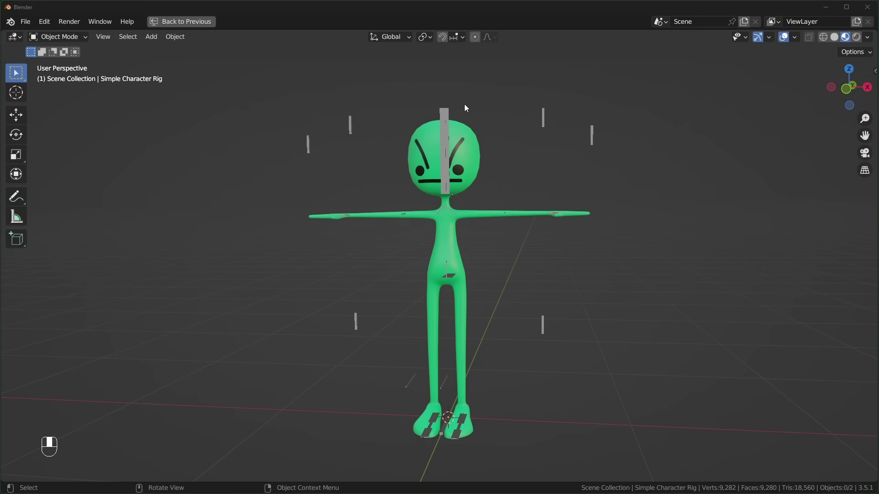
click(446, 110)
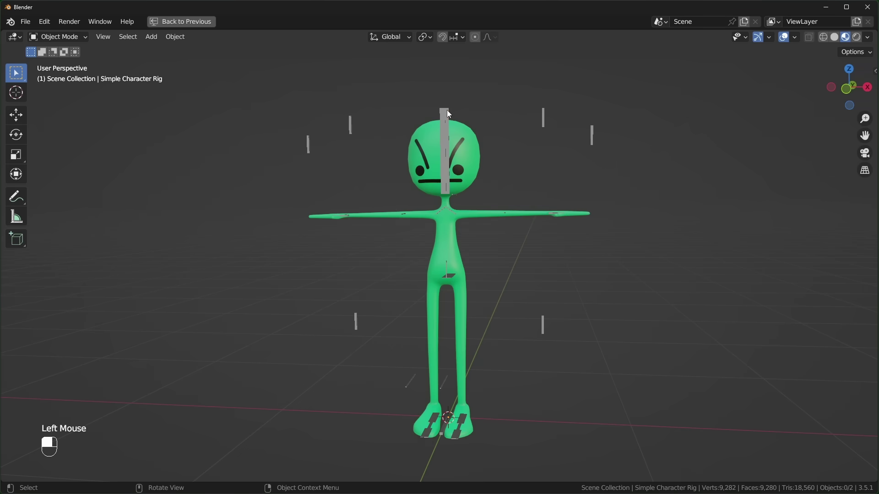
click(61, 37)
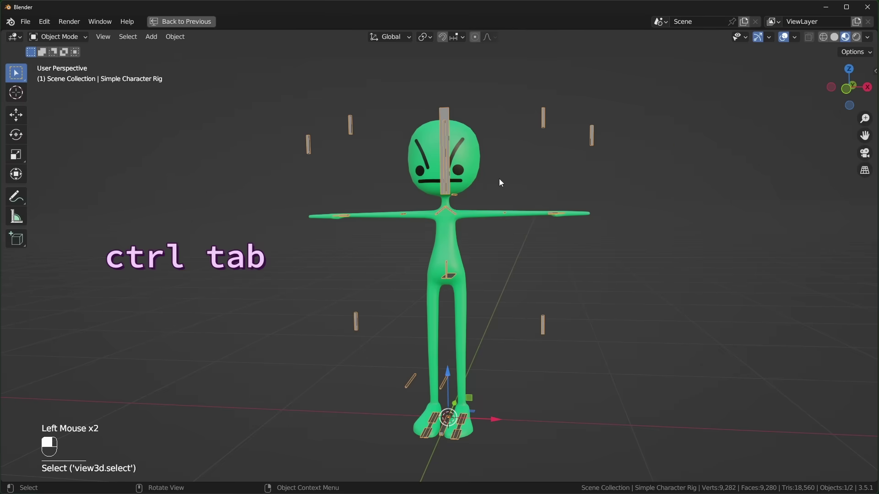
key(ctrl+Tab)
scroll(500, 183, down, 1)
scroll(500, 183, up, 1)
scroll(500, 182, down, 1)
double_click(449, 272)
key(g)
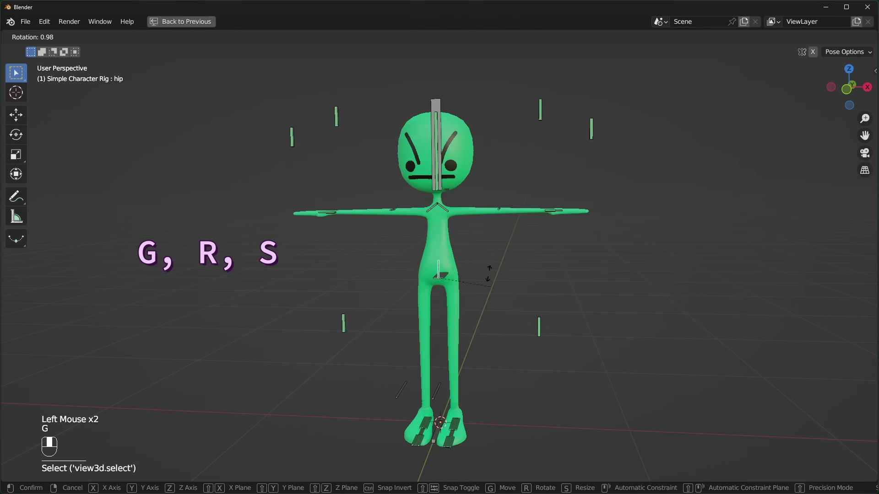
Step: Scale the head bone, leave the spine upright, and shift the right foot control along X
click(442, 138)
key(s)
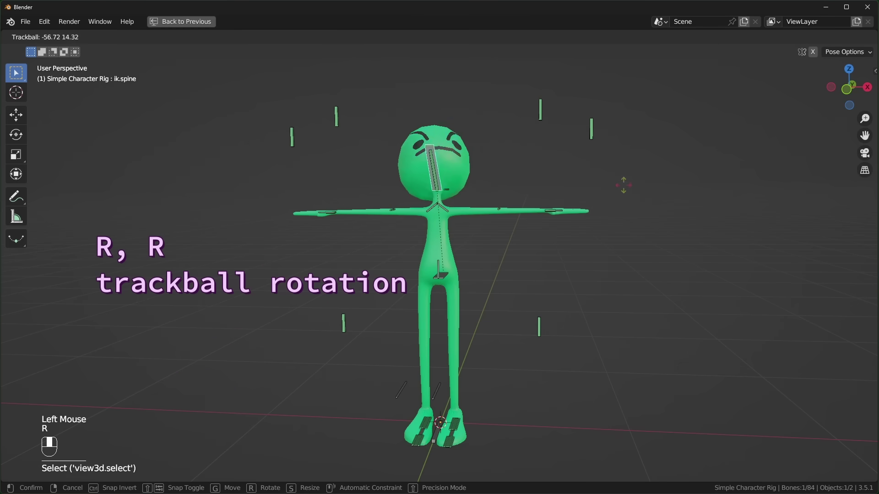
right_click(513, 413)
scroll(513, 413, up, 1)
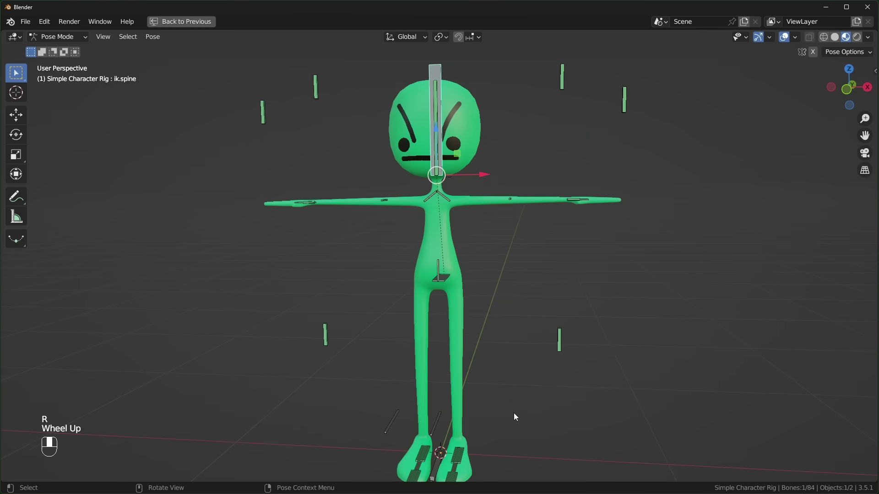
shift+middle_drag(514, 416, 526, 283)
scroll(506, 349, up, 3)
shift+middle_drag(506, 349, 435, 324)
click(434, 324)
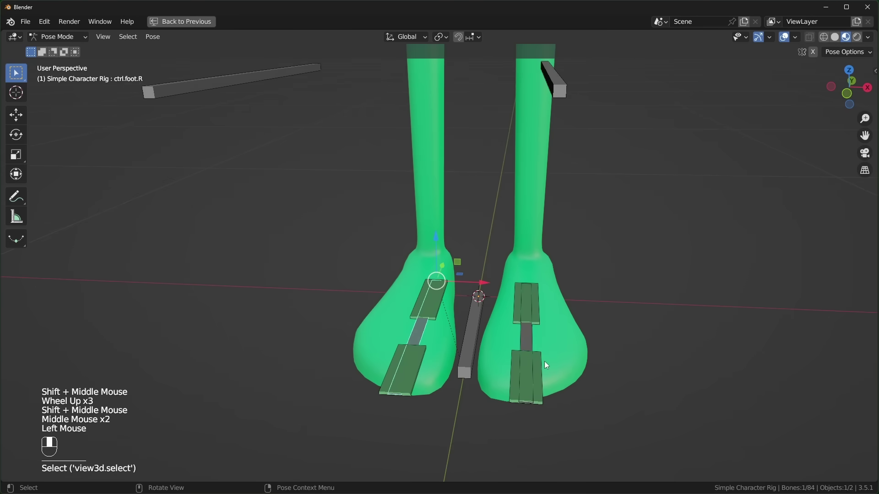
key(g)
key(x)
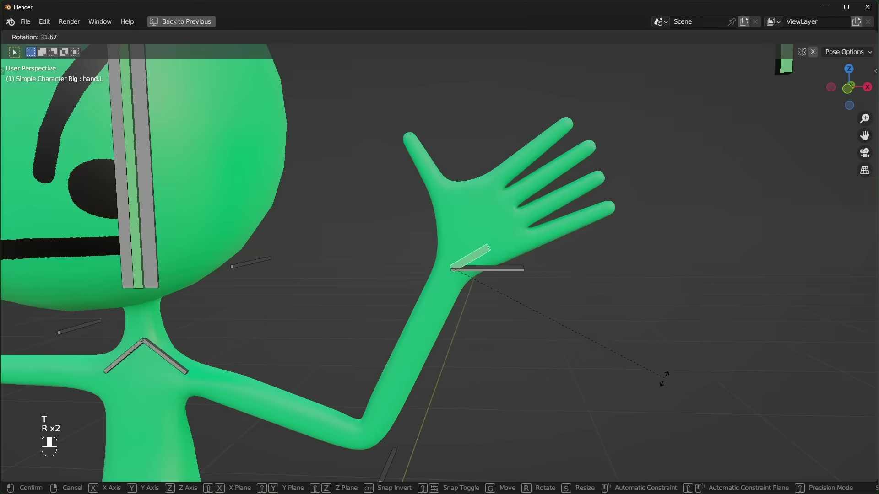
Step: Rotate the left hand upward and twist it around its own length
click(665, 388)
key(r)
key(y)
key(y)
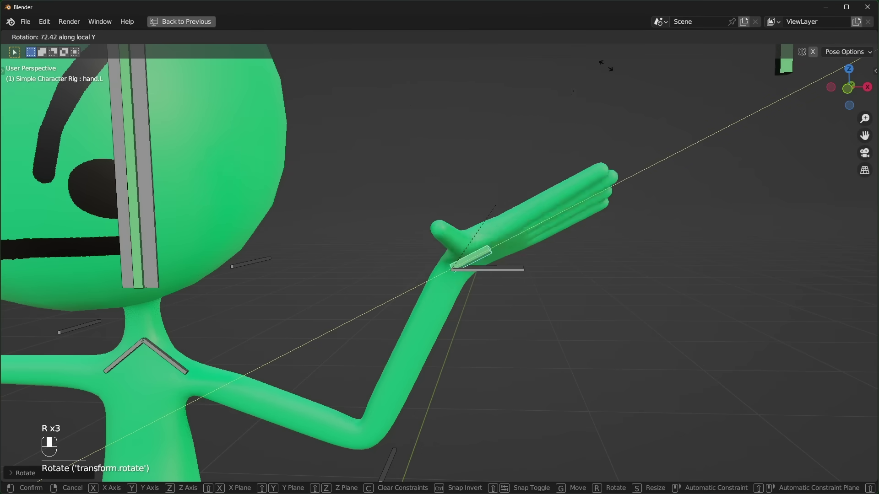
double_click(618, 269)
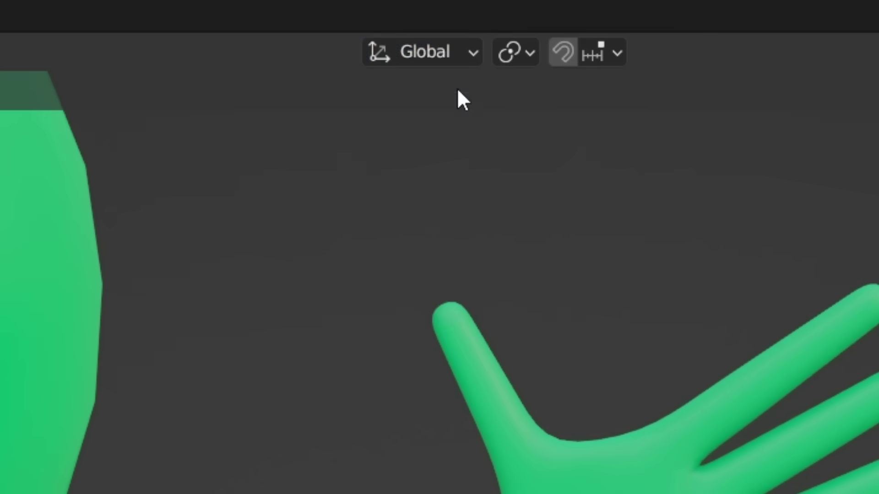
Step: Try local and global orientations, then enable X-axis mirroring and lower both arms
click(416, 38)
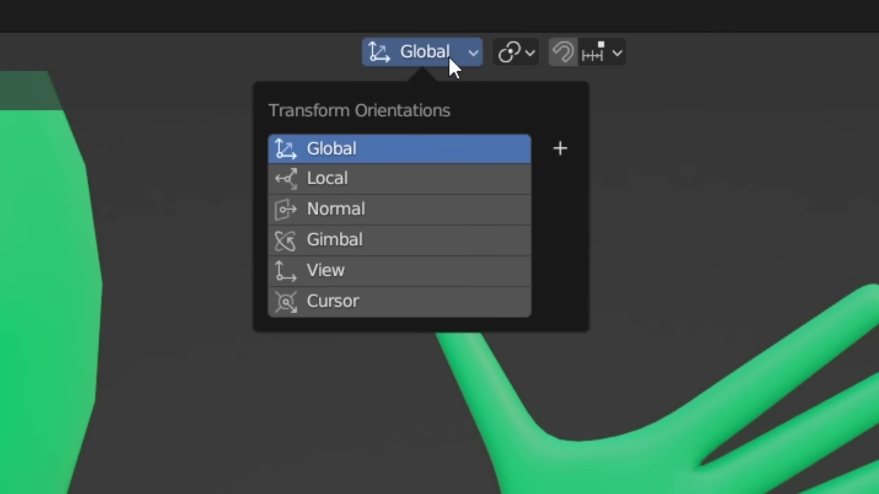
click(393, 184)
click(395, 150)
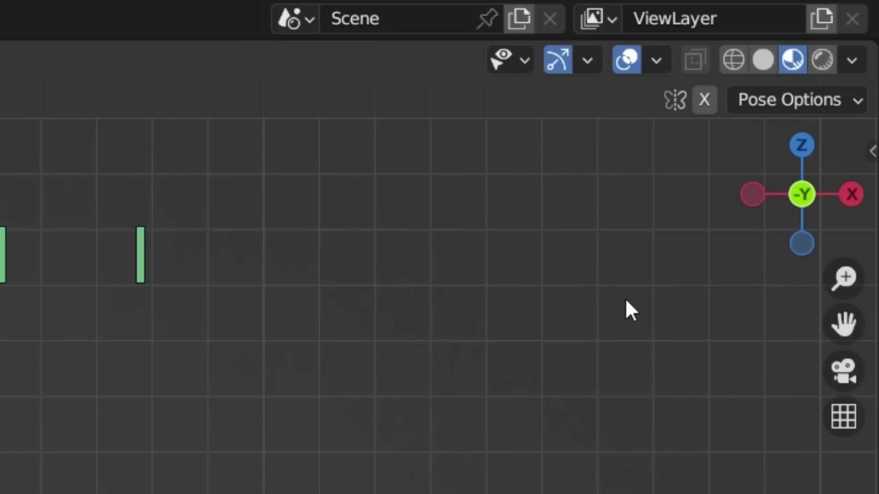
click(823, 99)
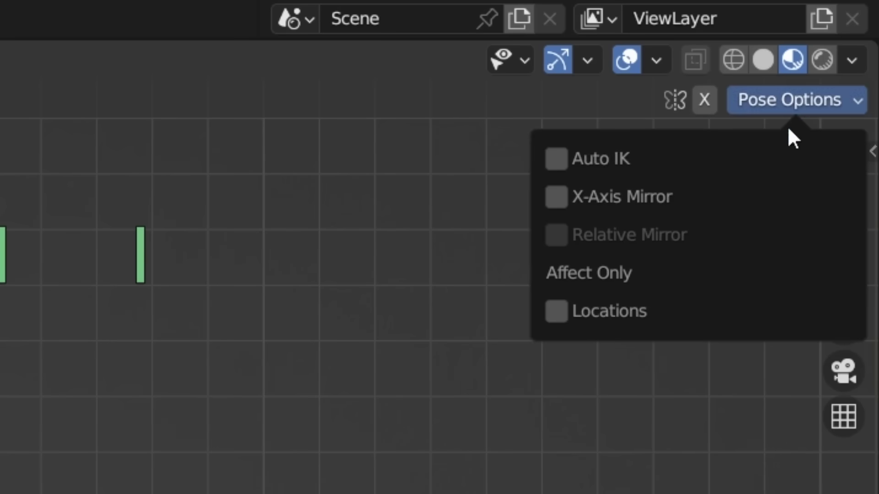
click(557, 197)
key(g)
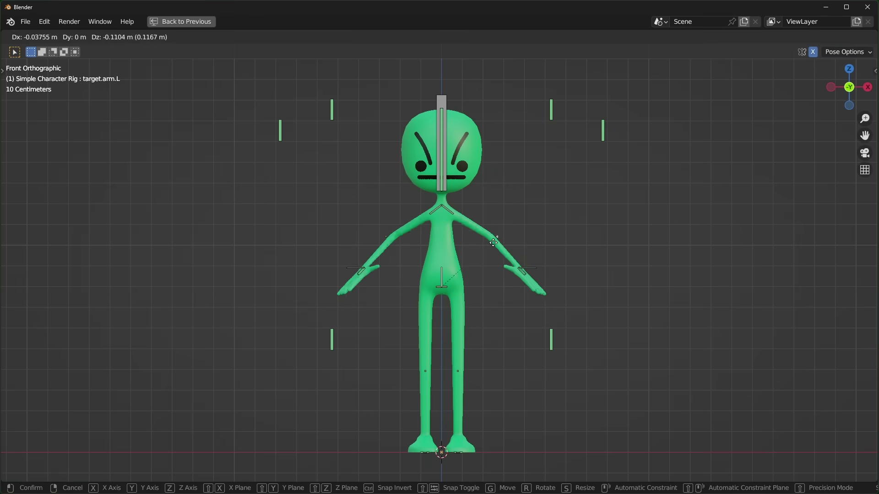
click(458, 452)
Step: Move and rotate the left foot to spread the legs, and lower the hips into a crouch
click(458, 451)
key(g)
key(r)
key(r)
click(450, 288)
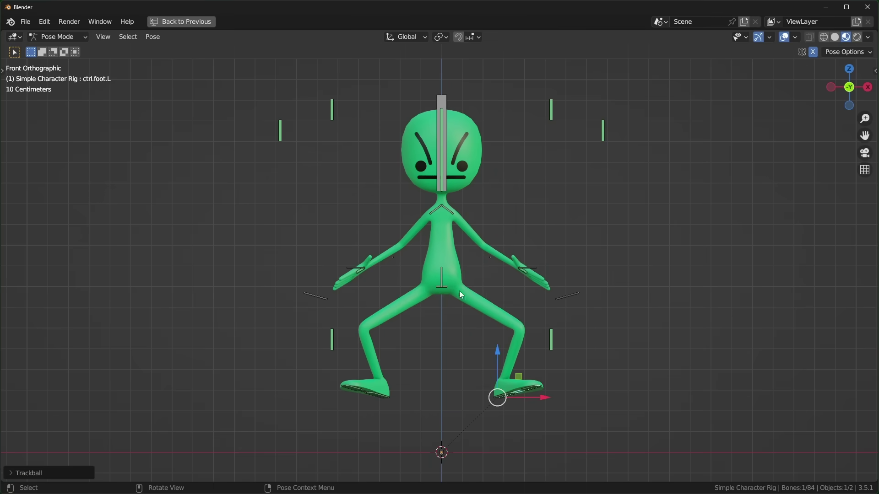
key(g)
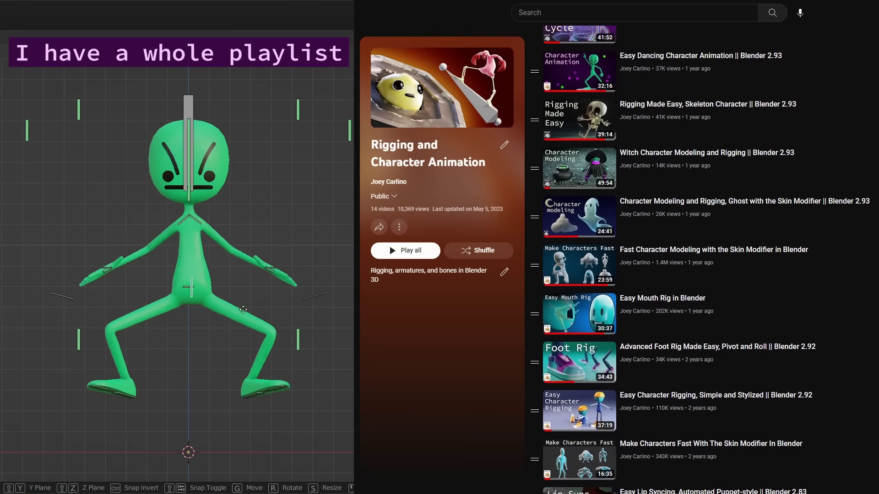
Step: Set the pivot point to Individual Origins and rotate the ponytail bones each in place
drag(80, 87, 398, 326)
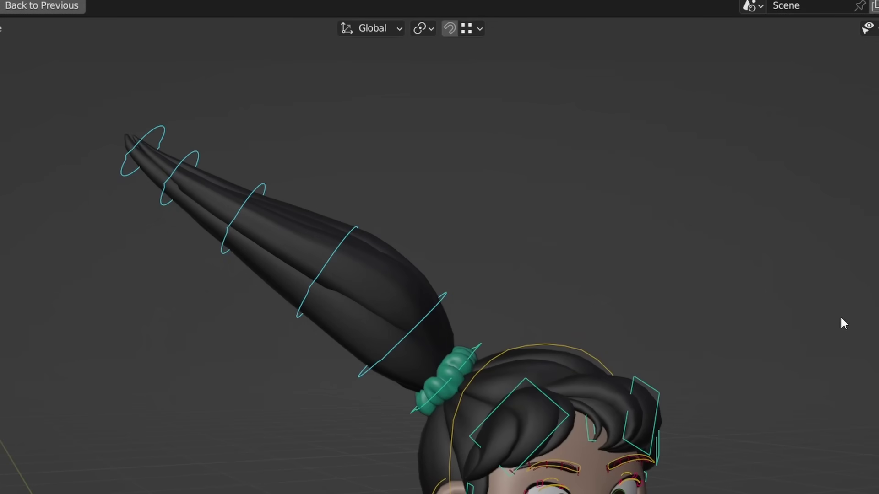
key(r)
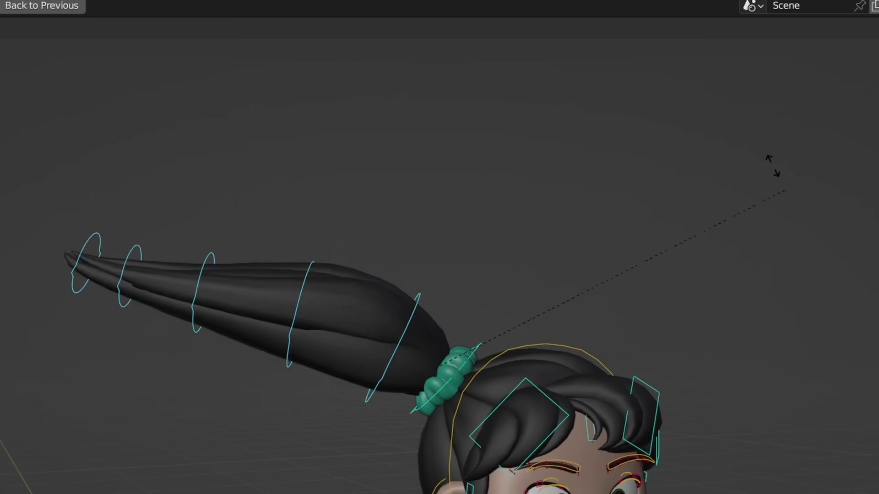
key(Escape)
key(period)
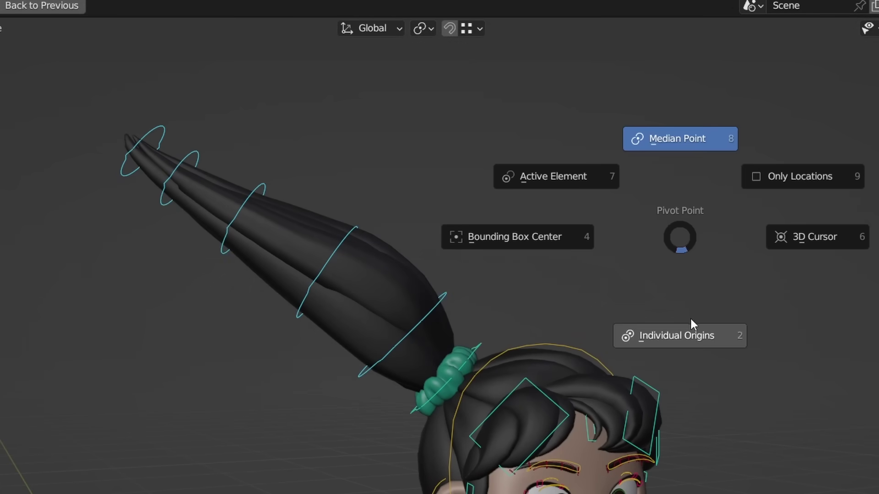
click(692, 334)
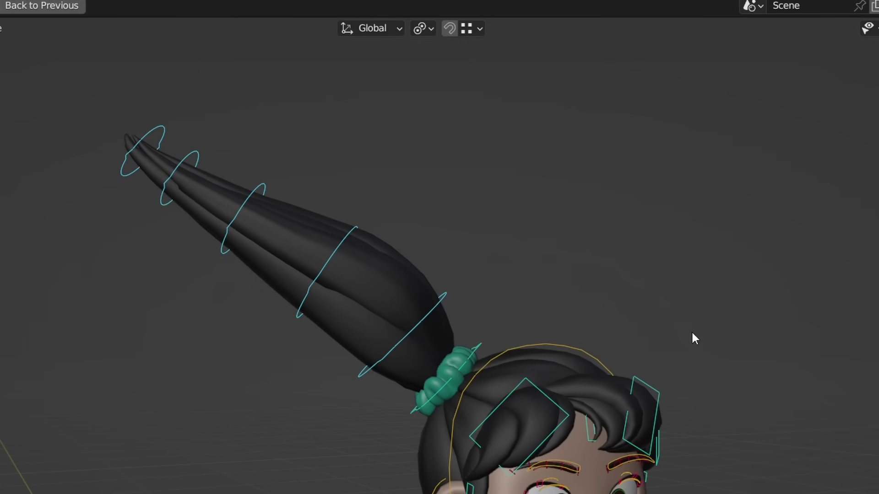
click(422, 28)
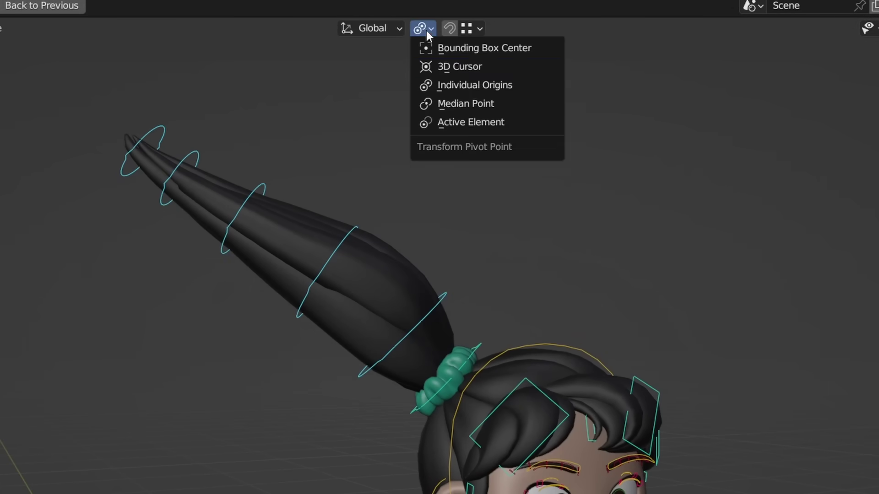
click(493, 84)
key(r)
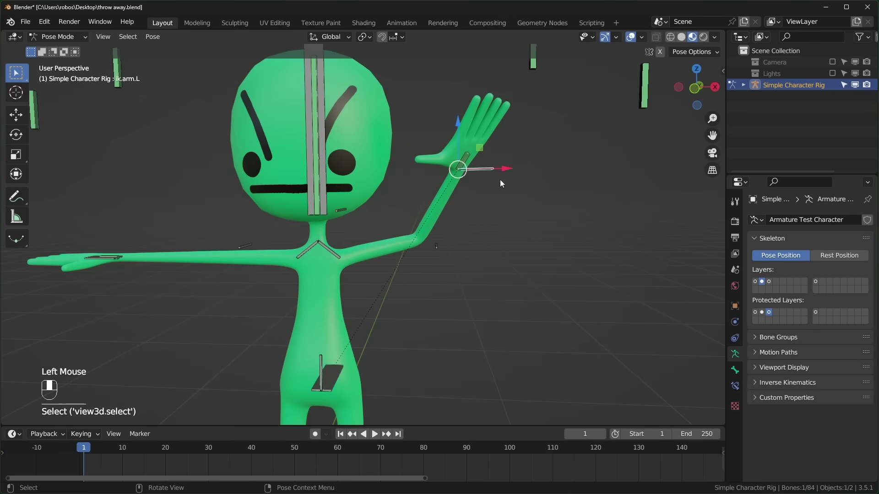
Step: Key the arm control's location raised at frame 1 and lowered at frame 30
key(i)
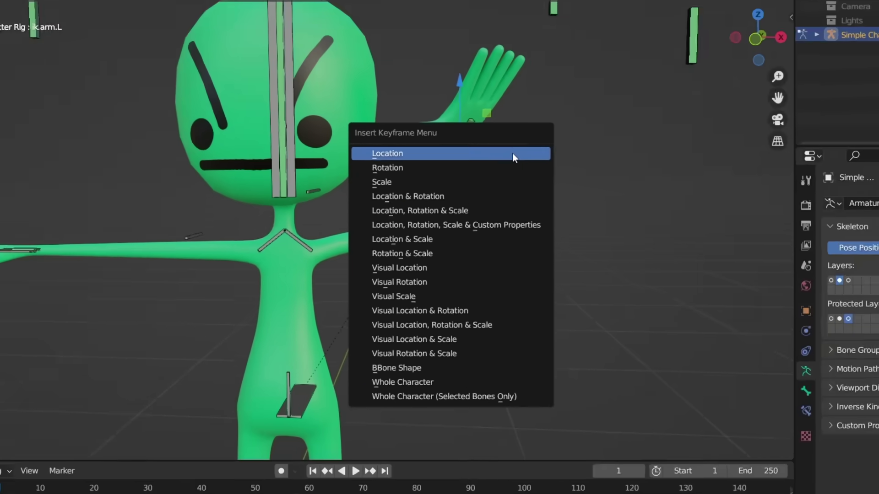
click(550, 74)
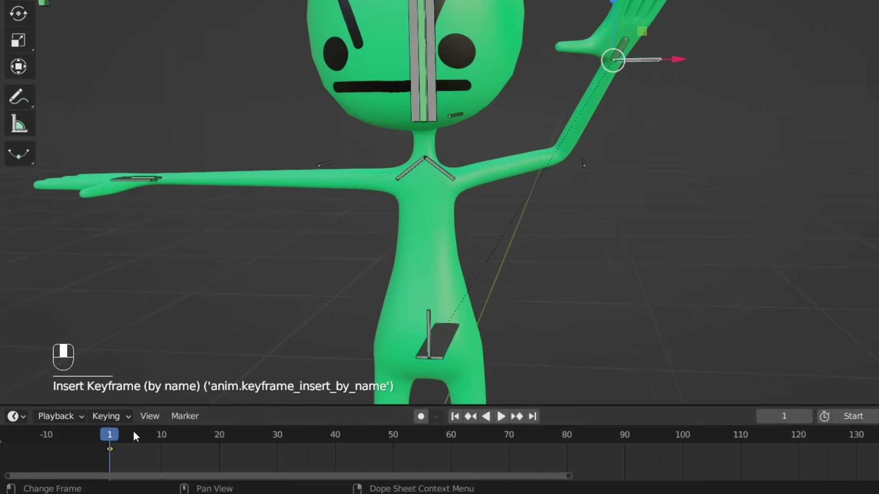
click(88, 448)
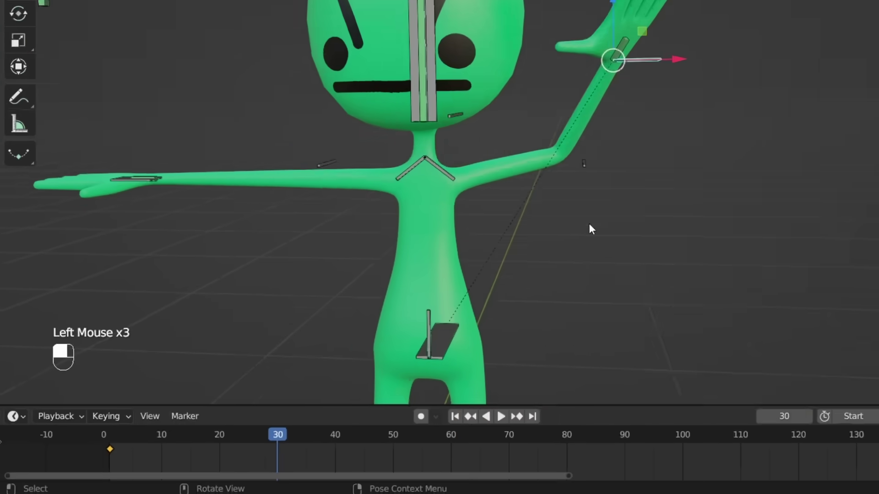
key(g)
click(540, 215)
key(i)
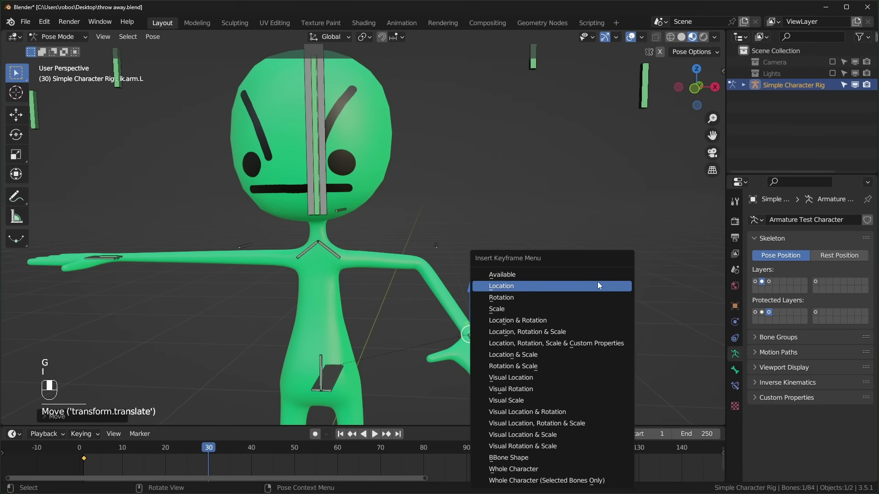
click(597, 285)
Step: Return the playhead to frame 1 and play the animation
click(117, 448)
drag(117, 449, 85, 451)
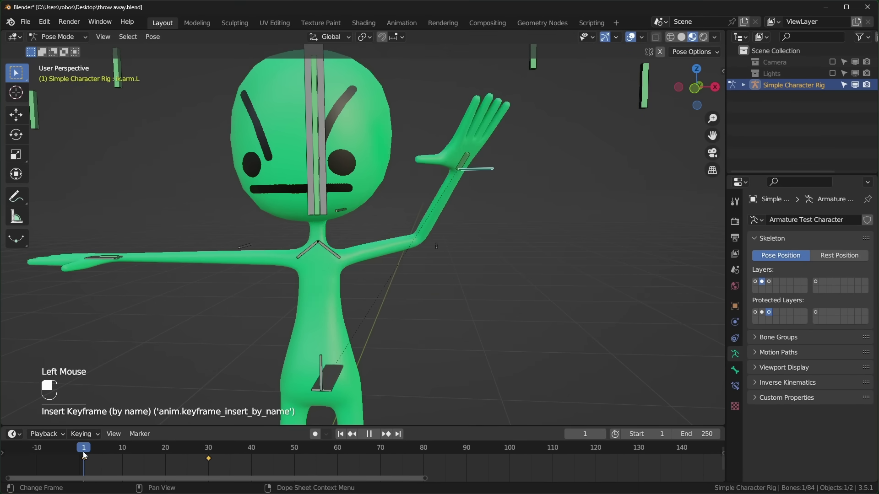
key(space)
double_click(85, 451)
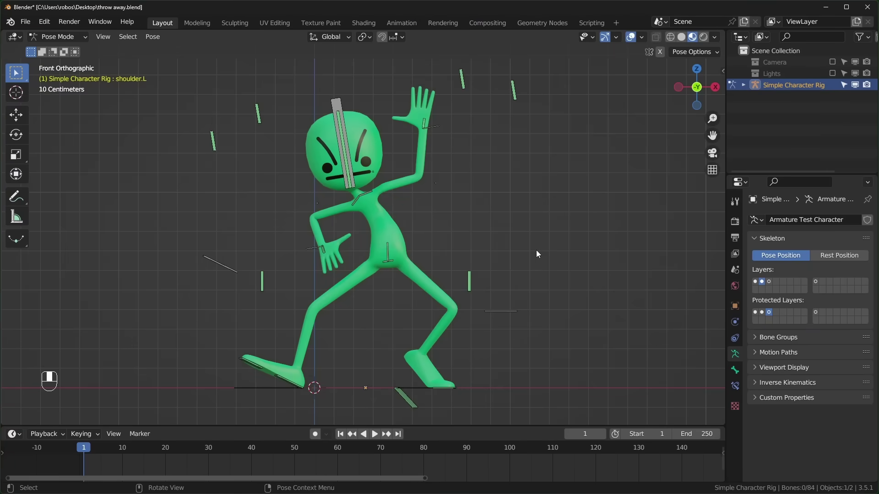
Step: Copy the full pose and paste it mirrored at frame 60, keying location and rotation
key(a)
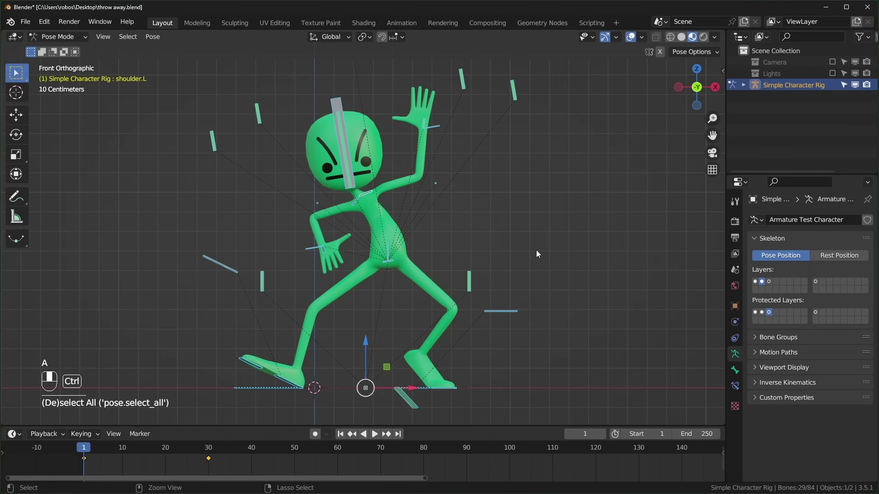
key(ctrl+c)
click(340, 458)
key(ctrl+v)
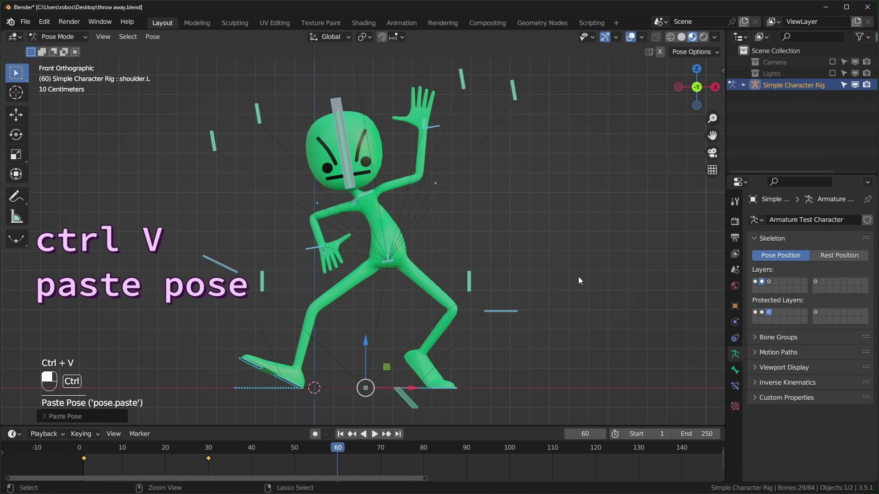
key(ctrl+shift+v)
key(i)
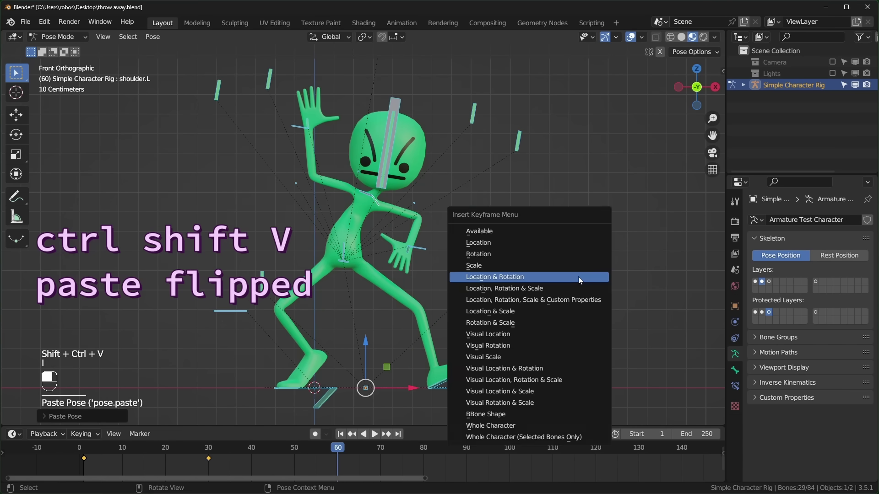
click(578, 276)
Step: Copy the frame 60 pose and paste it flipped at frame 70 and unchanged at frame 80
key(ctrl+z)
key(ctrl+z)
click(337, 458)
key(ctrl+c)
click(383, 461)
key(ctrl+shift+v)
drag(419, 455, 353, 459)
key(ctrl+v)
Step: Blend an in-between at frame 45 with the Breakdowner, then exaggerate it with Push
key(Down)
click(32, 348)
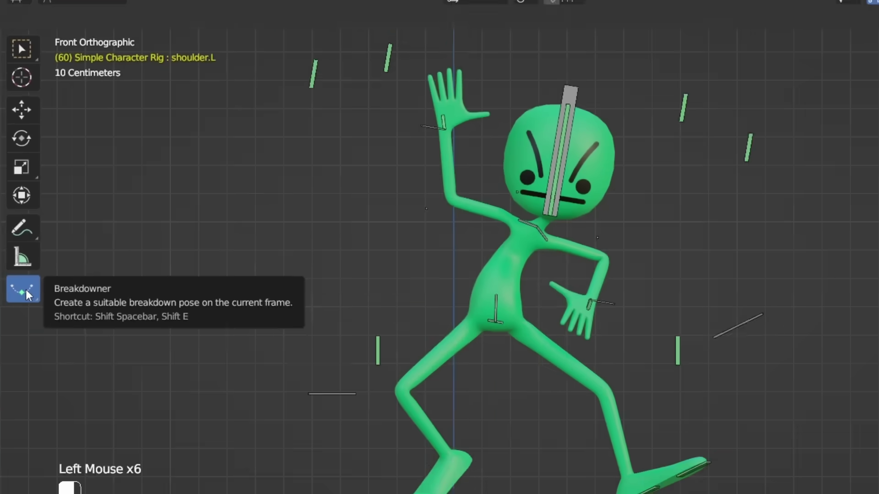
click(190, 437)
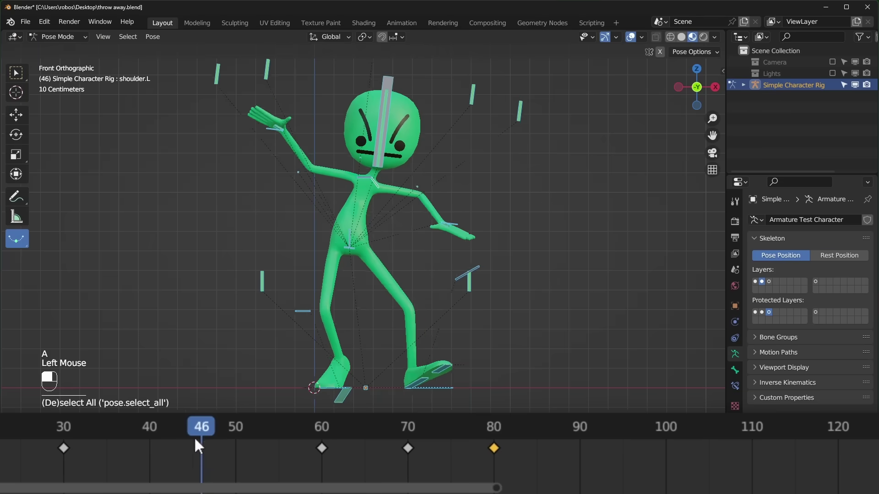
drag(136, 247, 66, 260)
click(23, 237)
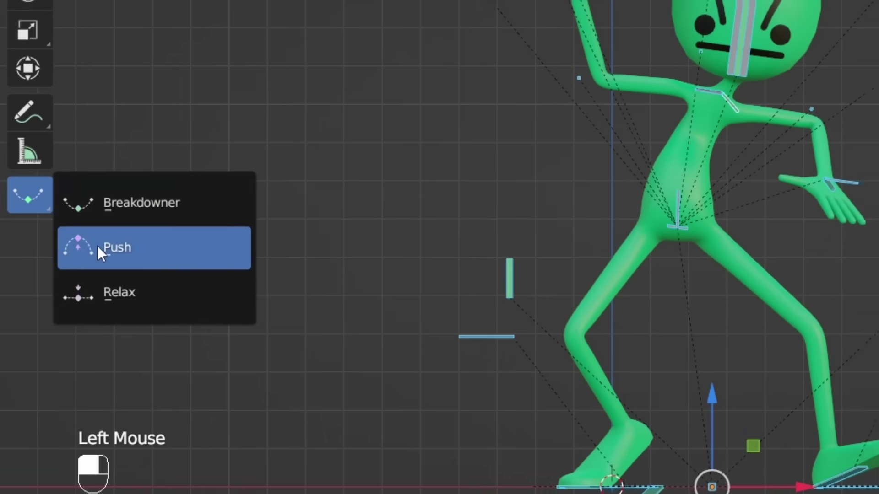
click(95, 247)
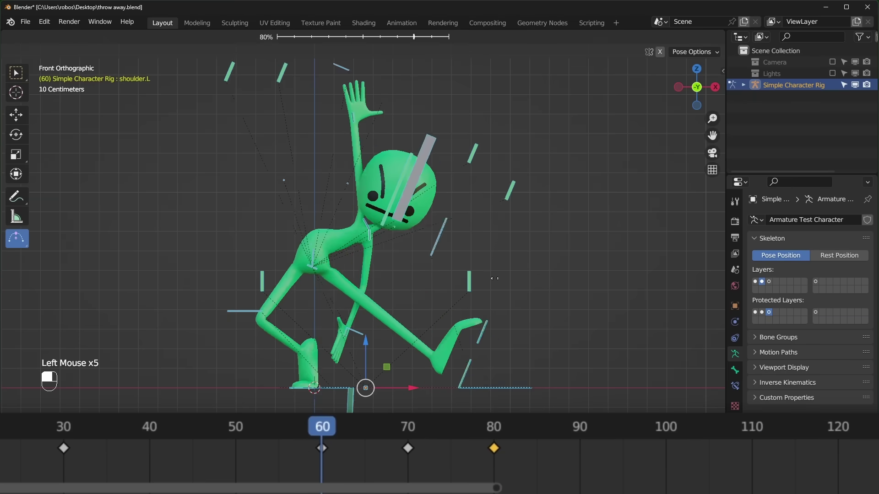
mouse_move(494, 278)
mouse_down()
mouse_move(476, 278)
mouse_move(504, 279)
mouse_up()
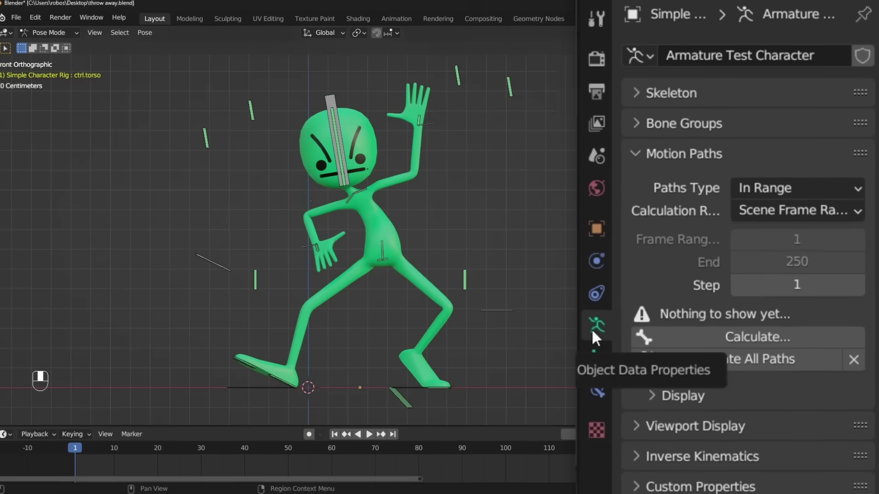
Step: Calculate motion paths with the torso control selected and play the animation
click(413, 126)
click(707, 337)
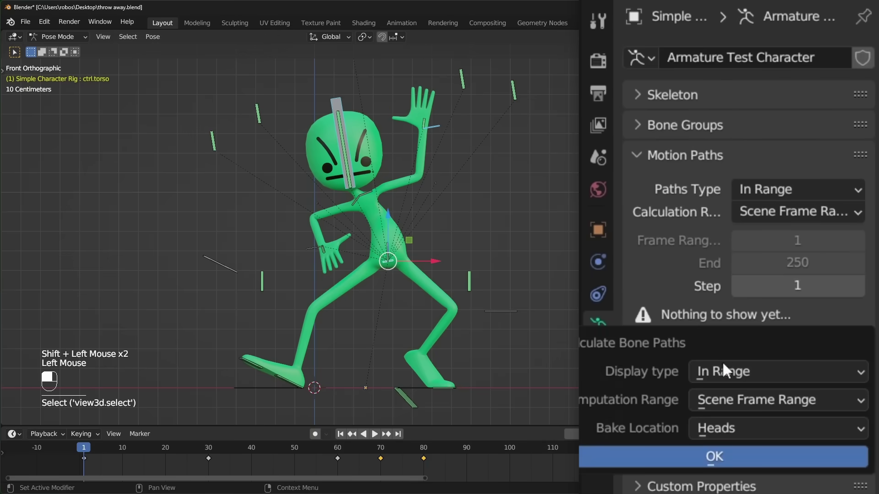
click(721, 455)
key(space)
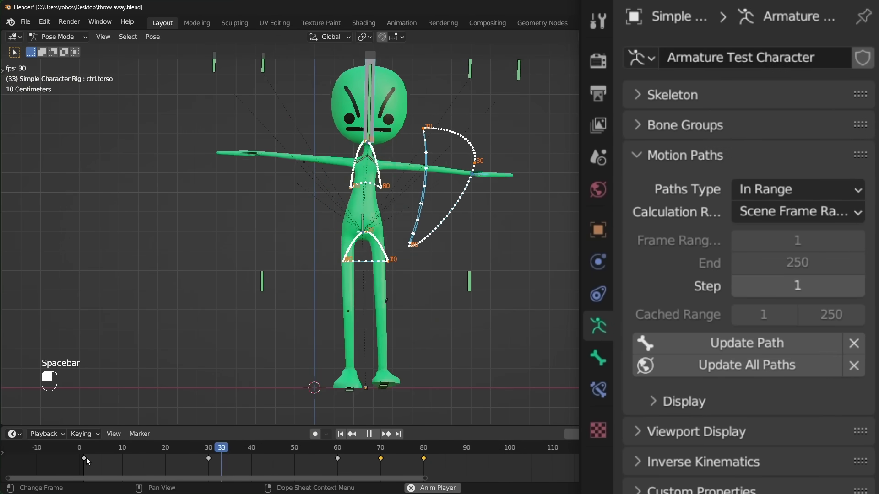
Step: Pose and key the torso and arm at frame 80, update all paths, and step through keys
key(space)
click(411, 246)
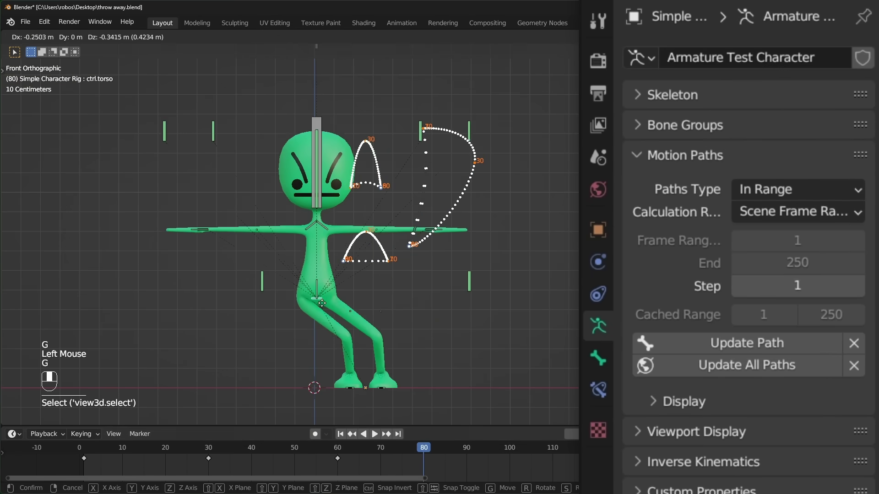
key(g)
click(363, 158)
key(a)
key(i)
click(569, 335)
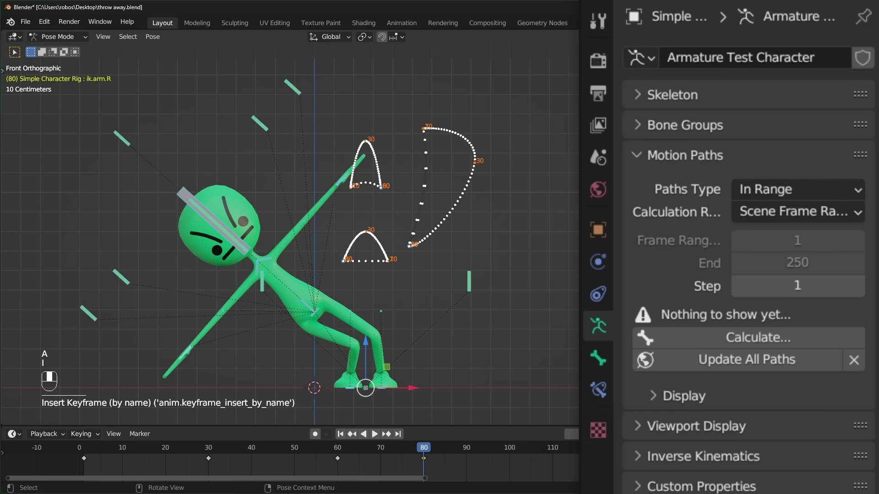
click(801, 358)
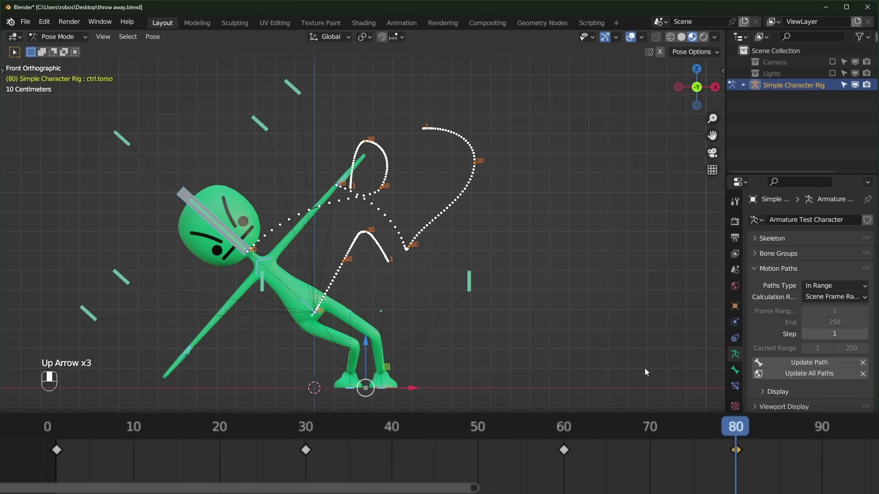
key(Down)
key(Down)
key(Down)
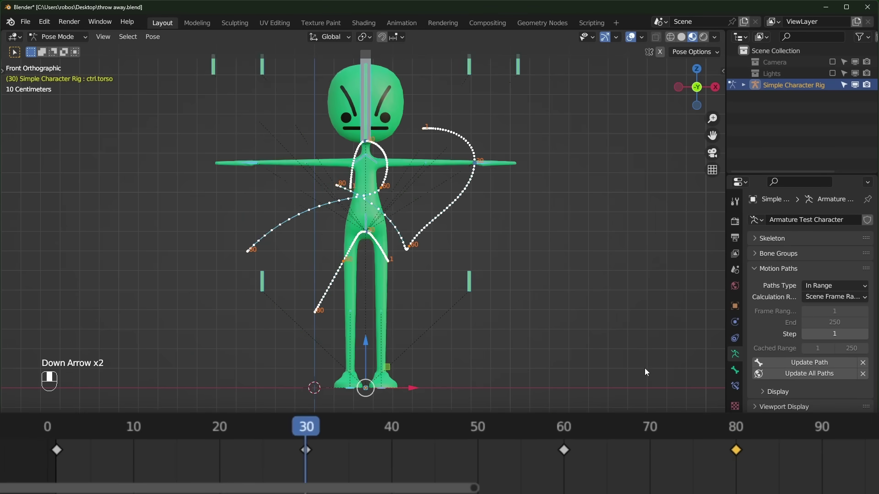
key(Up)
key(Up)
key(Up)
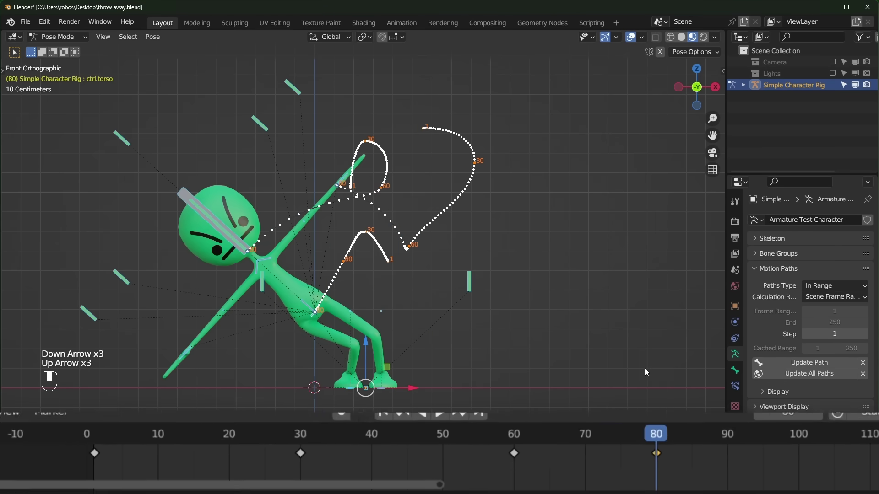
Step: Enlarge the timeline, show its channel list, and expand the Summary into bone channels
mouse_move(119, 411)
mouse_down()
mouse_move(116, 430)
mouse_move(128, 402)
mouse_up()
drag(255, 294, 94, 219)
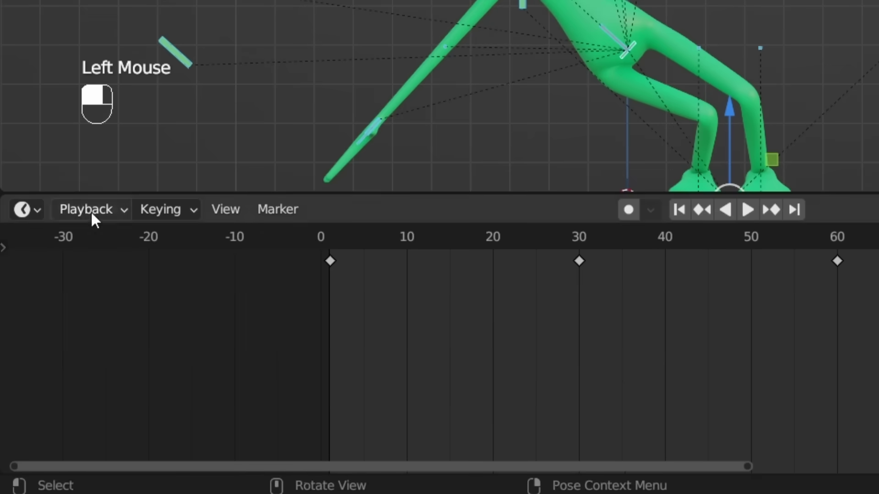
drag(18, 250, 235, 251)
click(10, 260)
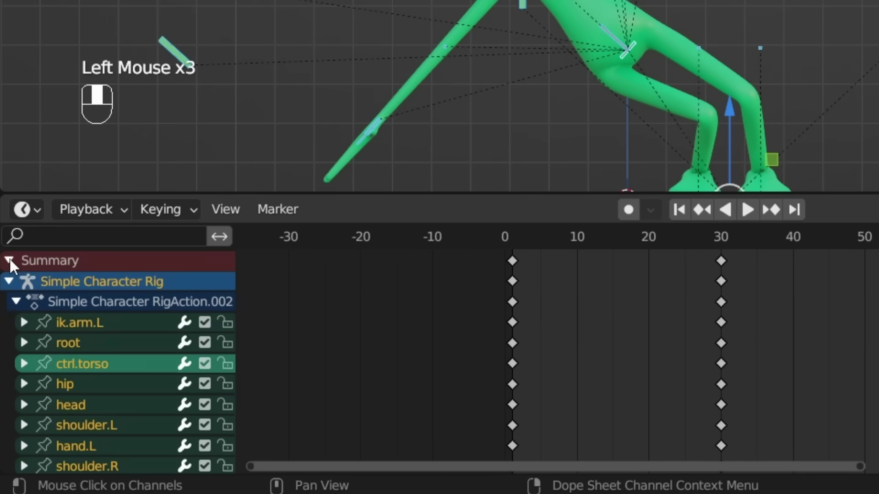
scroll(174, 378, down, 2)
scroll(175, 378, up, 2)
scroll(174, 378, down, 15)
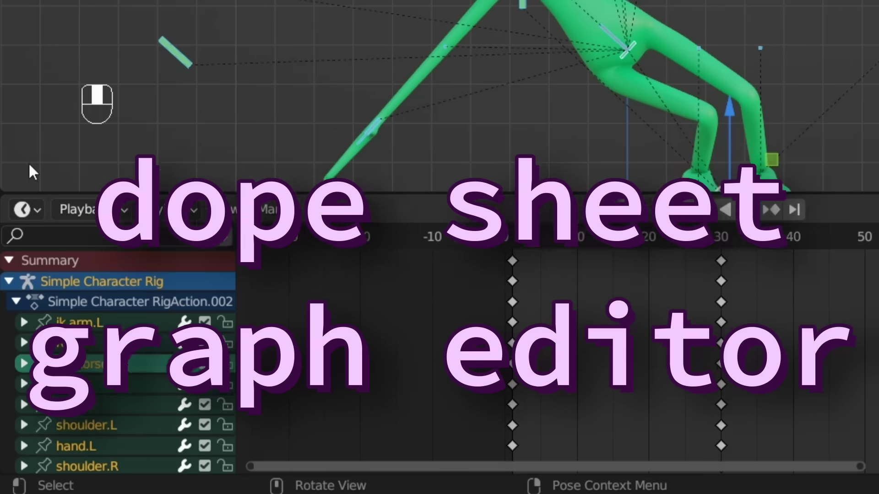
Step: Change the timeline area into a Dope Sheet editor
click(29, 165)
click(22, 209)
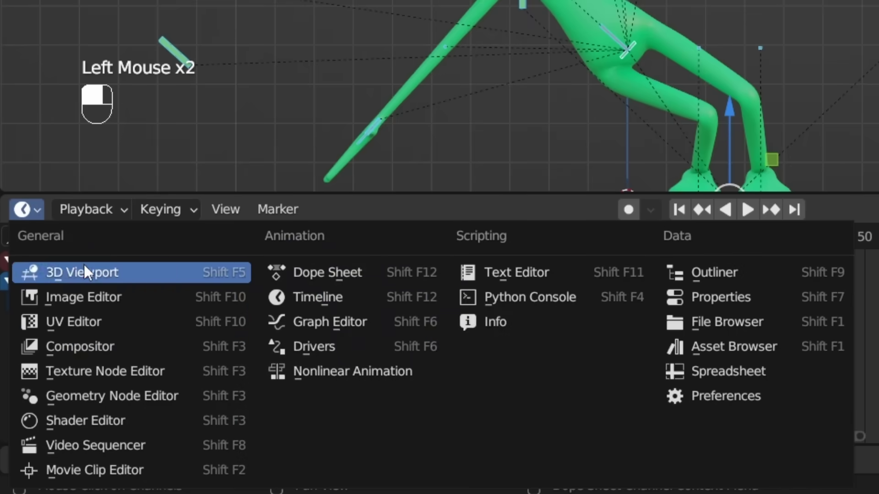
click(326, 273)
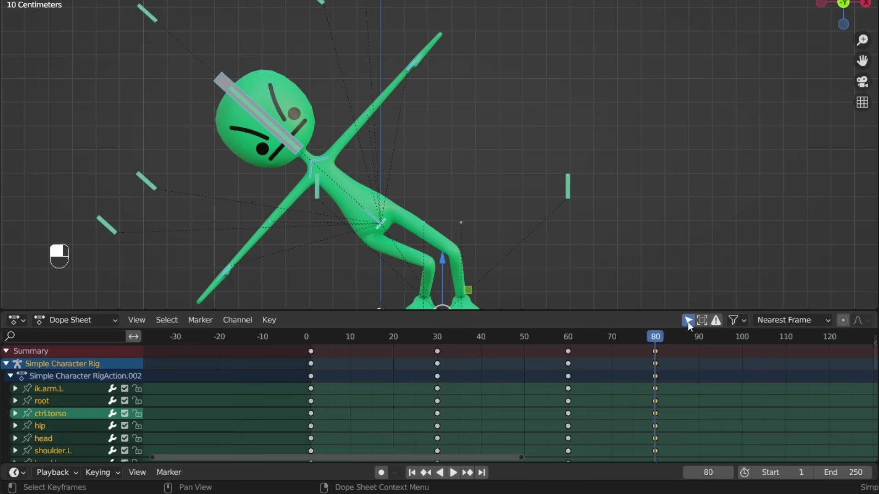
key(ctrl+Tab)
key(ctrl+Tab)
Step: Toggle Only Show Selected for bone channels and select all keys at frames 1, 30, 60, 80
click(691, 321)
click(691, 320)
click(691, 320)
click(691, 320)
click(691, 321)
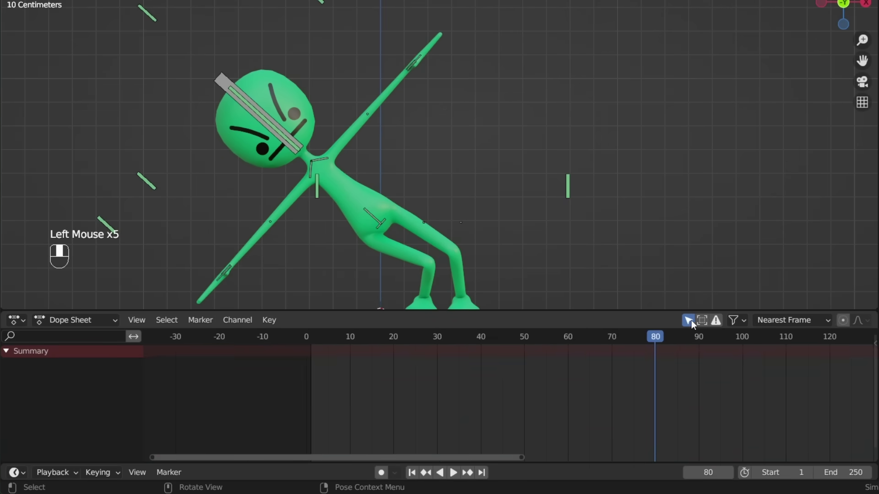
click(269, 320)
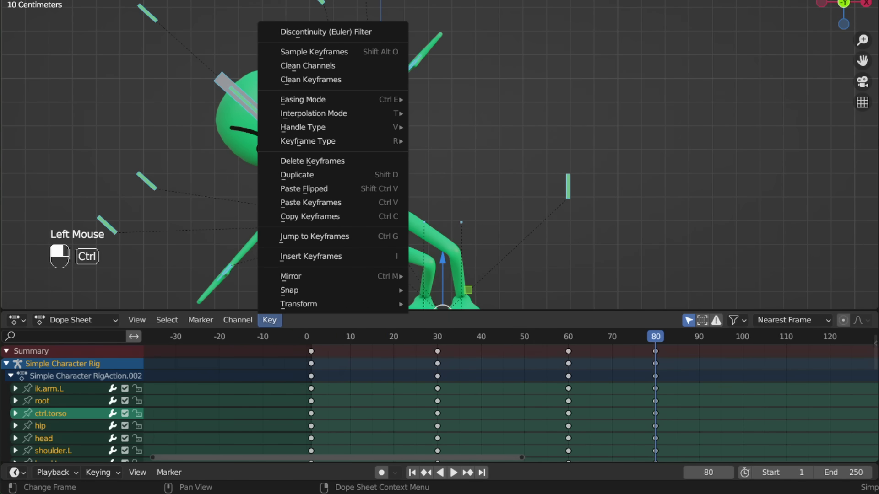
key(a)
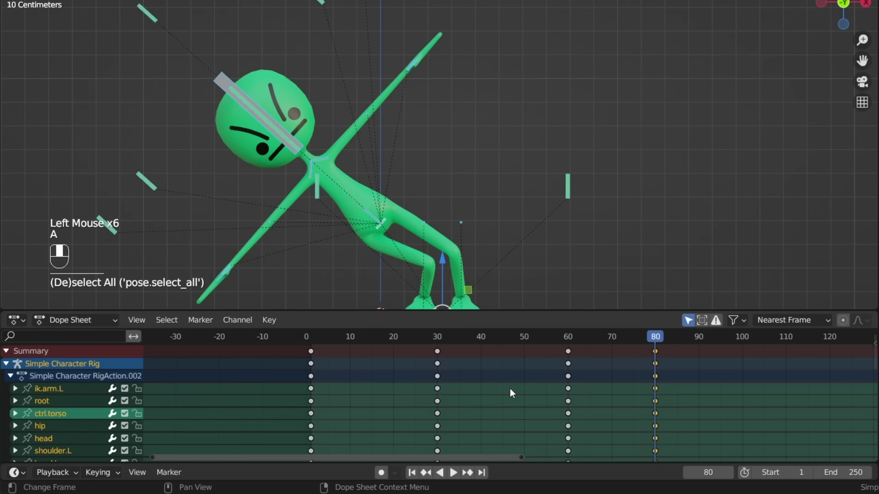
key(ctrl)
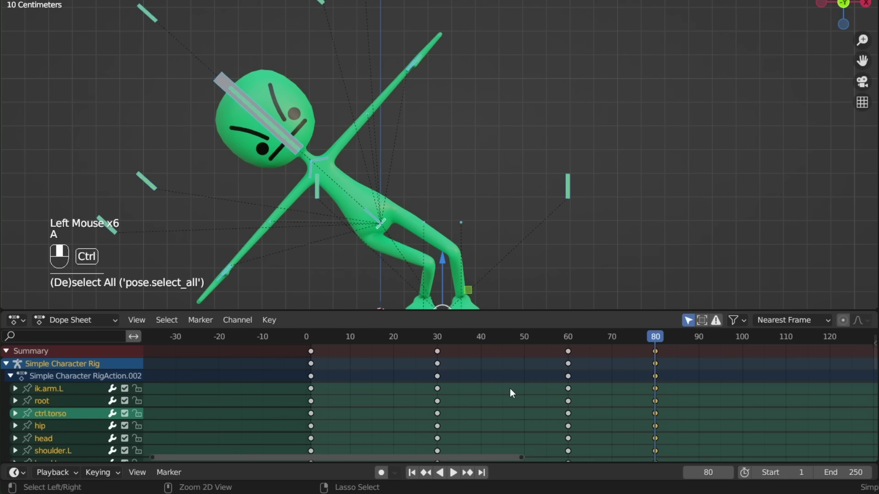
Step: Switch to the Graph Editor, enlarge it, stop playback and return to the first frame
key(ctrl+Tab)
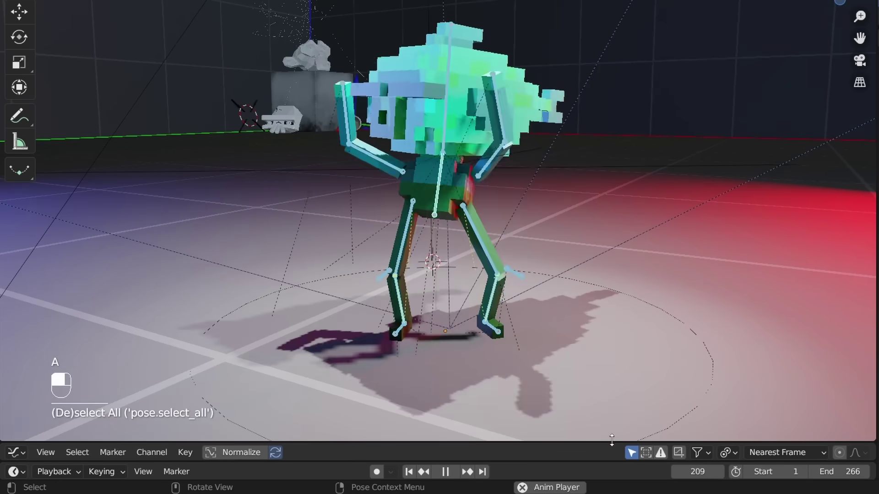
drag(612, 441, 670, 155)
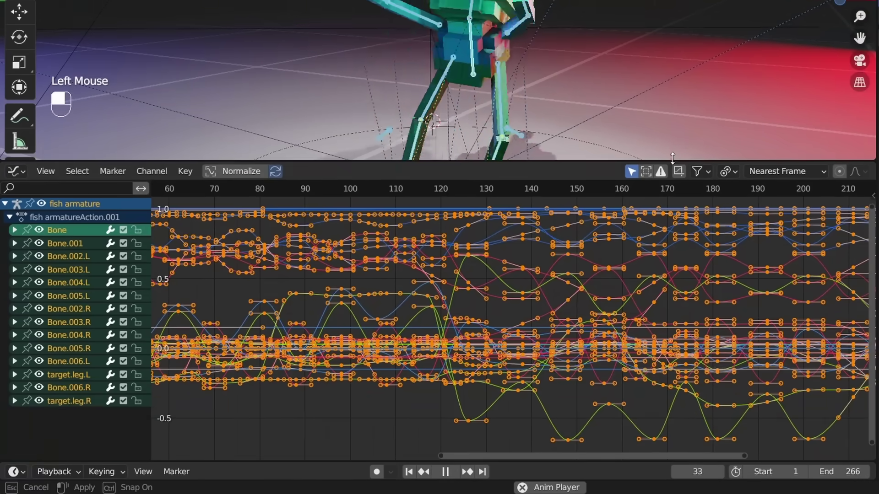
ctrl+middle_drag(504, 315, 507, 312)
key(space)
key(shift+Left)
scroll(507, 312, down, 5)
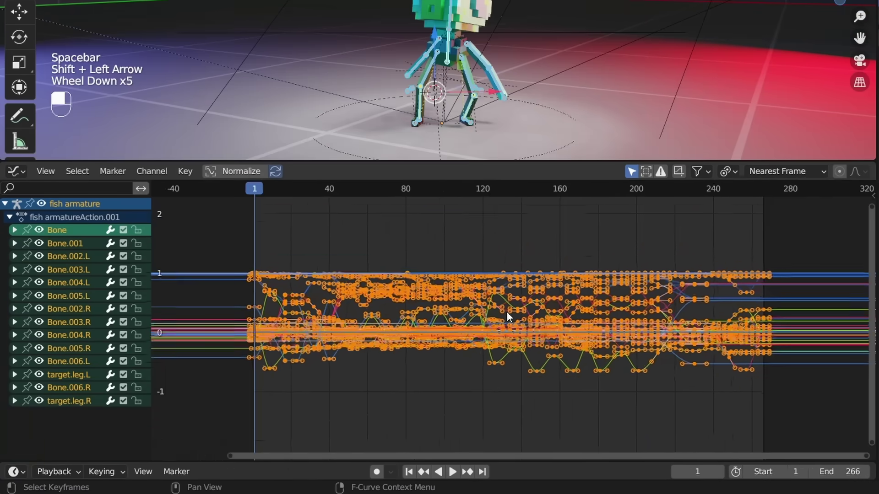
scroll(507, 312, down, 2)
Step: Frame the keys between frames 87 and 165, then frame all keyframes in view
drag(449, 255, 543, 370)
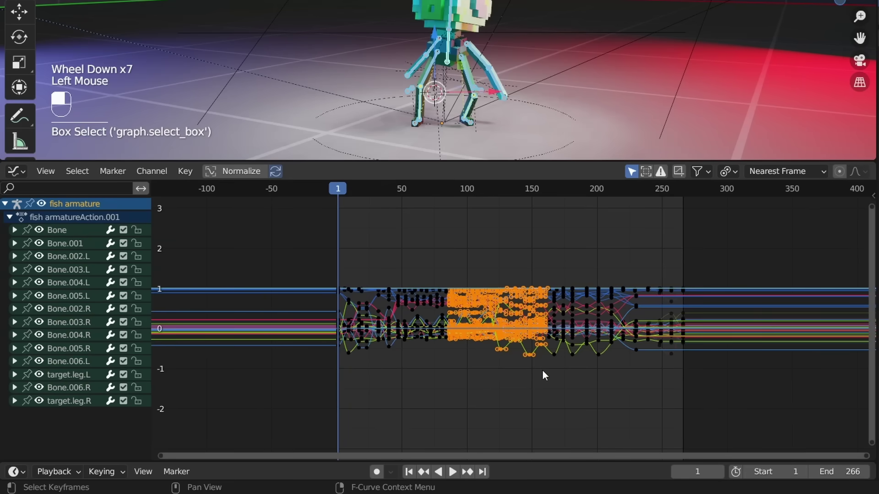
key(KP_Decimal)
key(a)
key(grave)
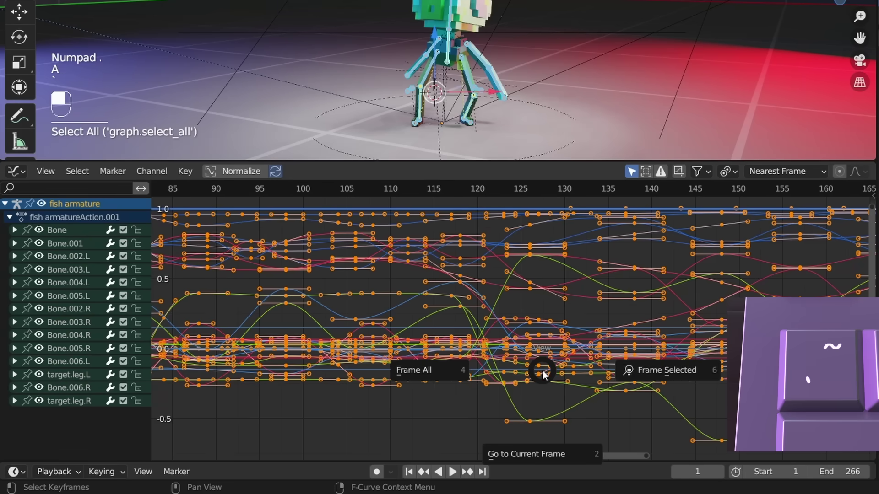
click(666, 374)
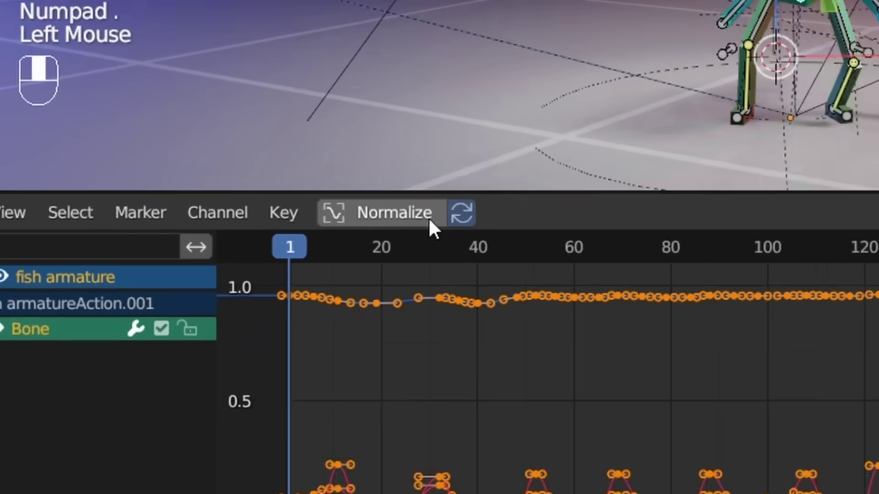
Step: Toggle curve Normalize on and off, leaving the curves at their real values
click(485, 233)
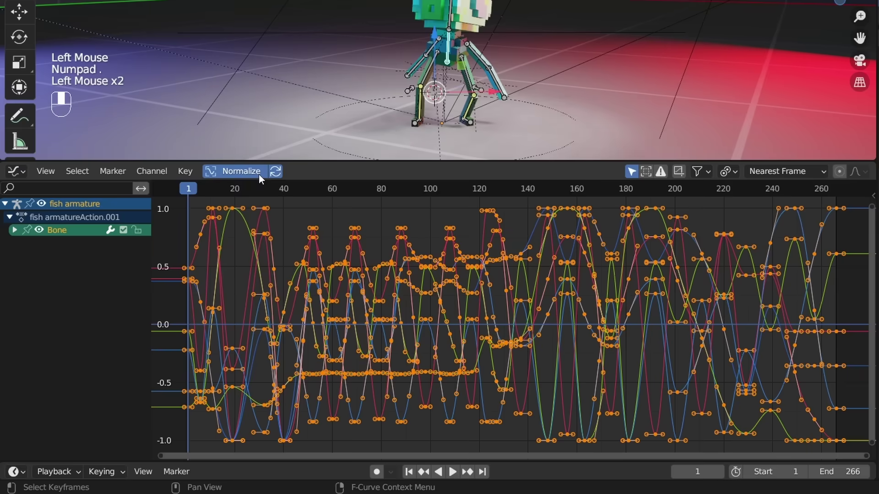
click(486, 234)
click(259, 174)
click(258, 175)
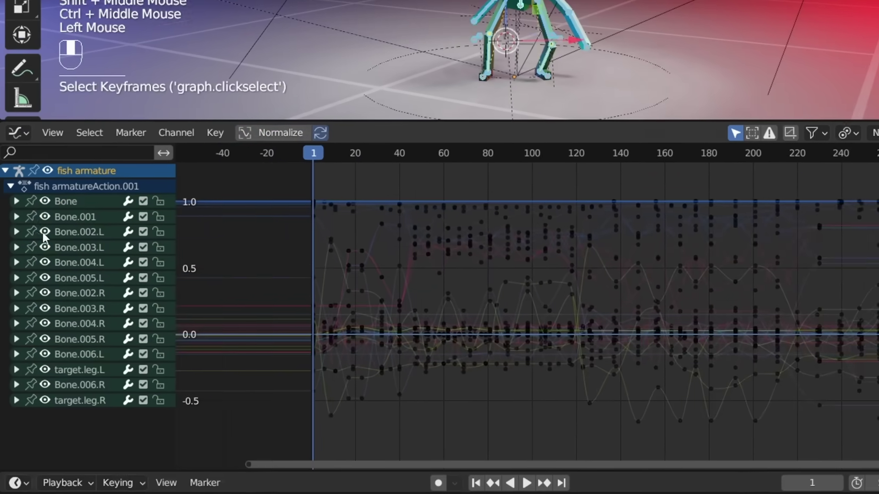
Step: Hide Bone.001's curves, isolate Bone's curves with Shift+H, then reveal all with Alt+H
click(17, 216)
drag(84, 160, 125, 350)
key(h)
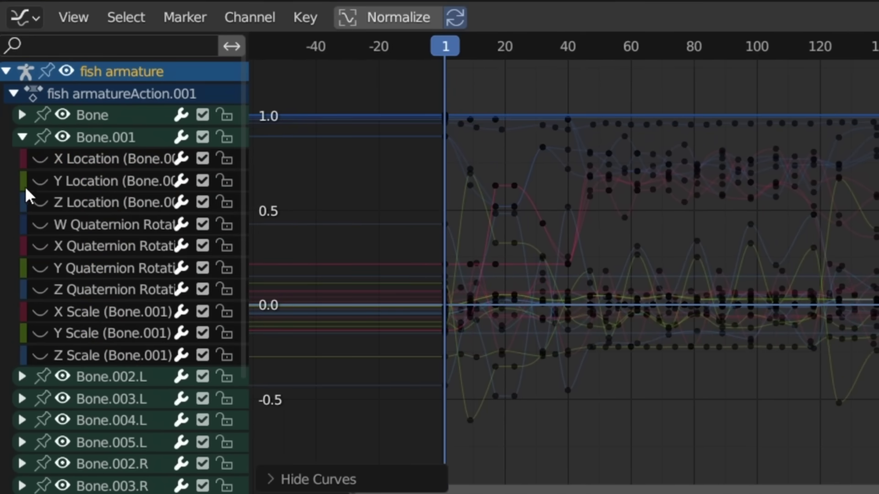
drag(40, 225, 43, 359)
click(22, 137)
click(22, 115)
drag(91, 137, 129, 269)
key(shift+h)
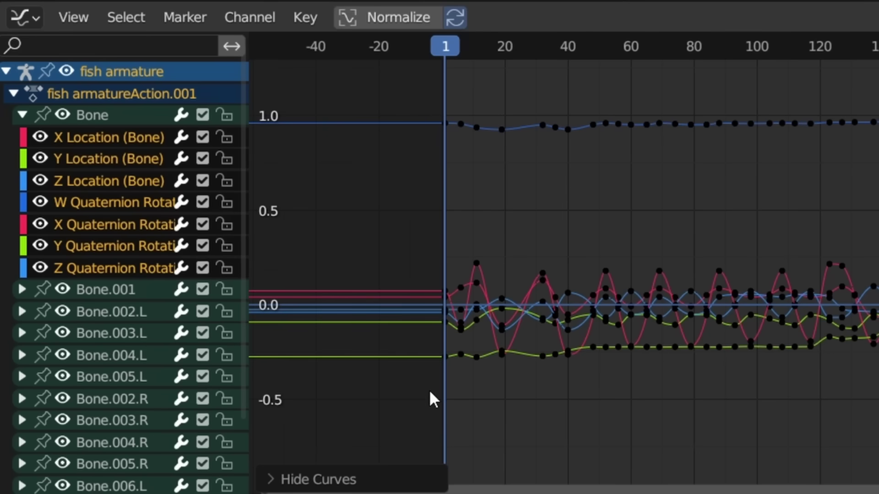
key(alt+h)
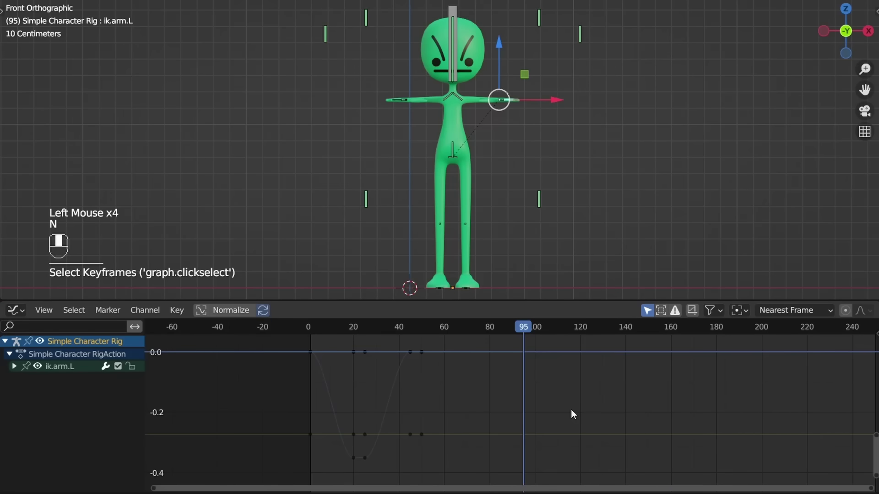
Step: Add a Noise modifier to the arm curve in the sidebar and play it back
key(n)
key(n)
key(n)
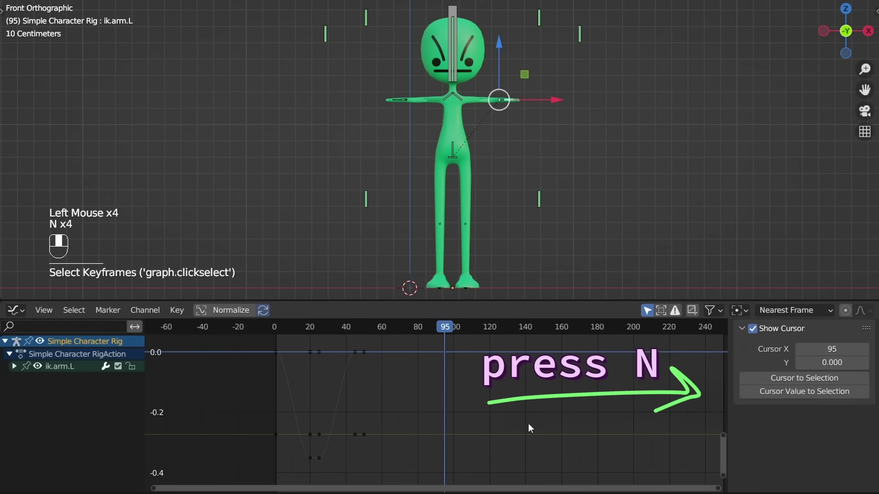
click(319, 458)
click(872, 384)
click(801, 331)
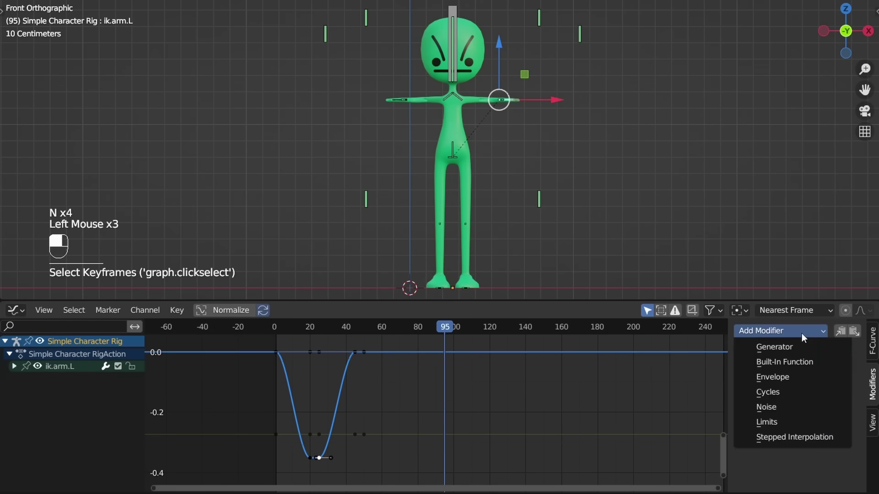
click(787, 407)
key(space)
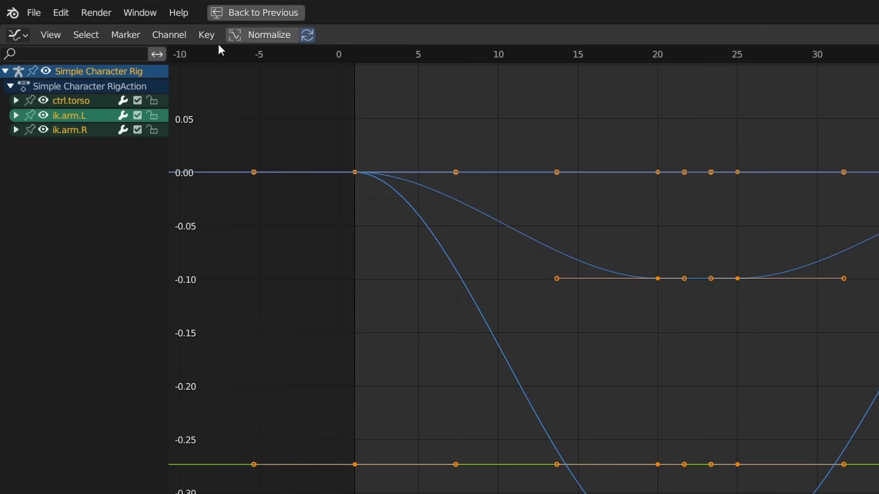
Step: Set the arm keys to Bezier interpolation and play back the result
click(211, 35)
mouse_move(336, 301)
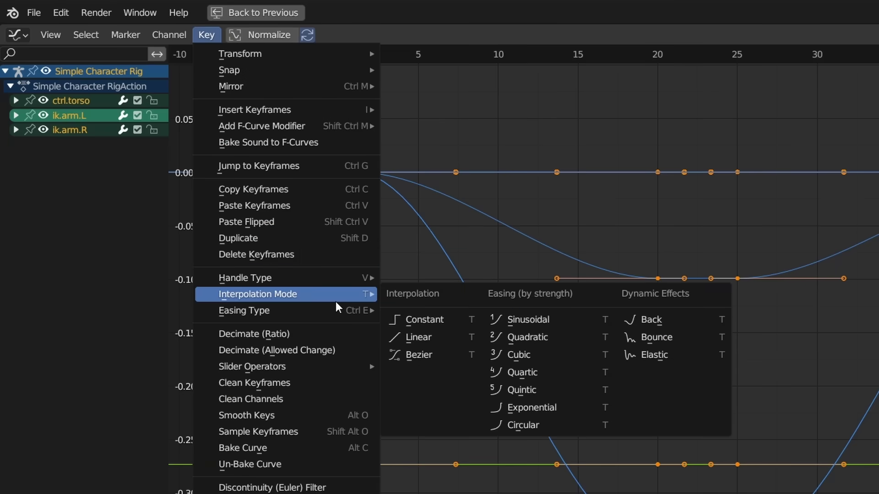
key(t)
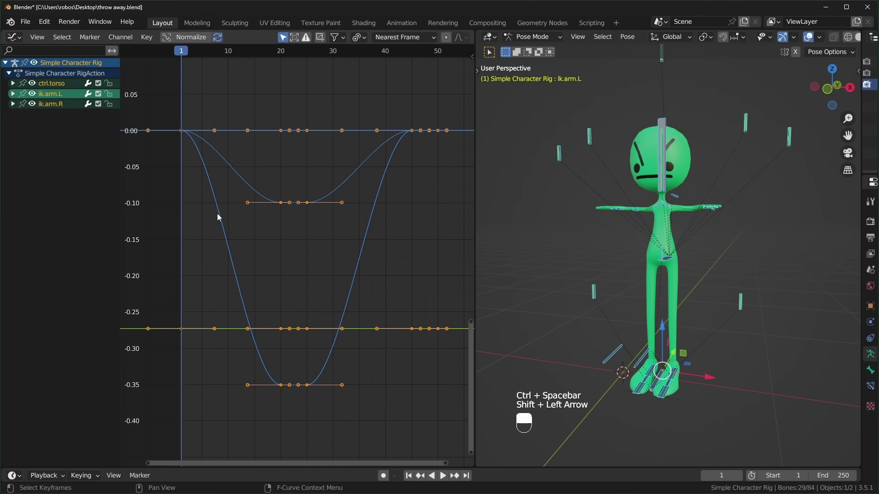
key(t)
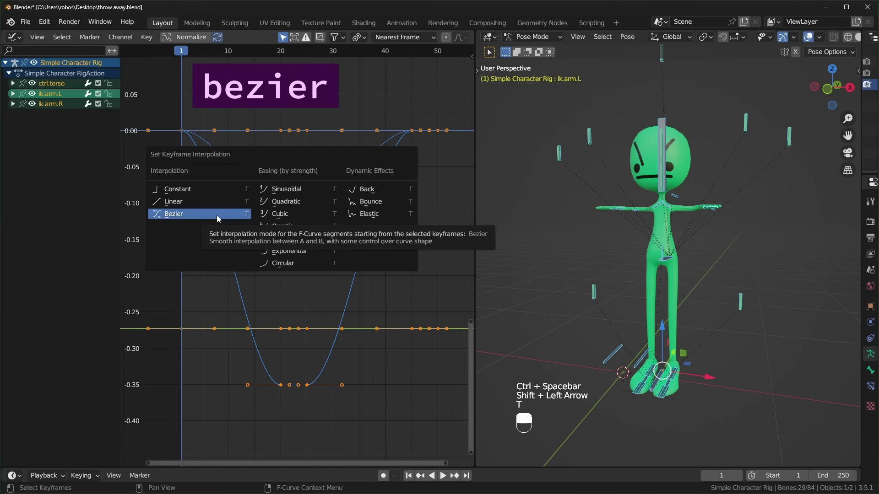
click(216, 214)
key(space)
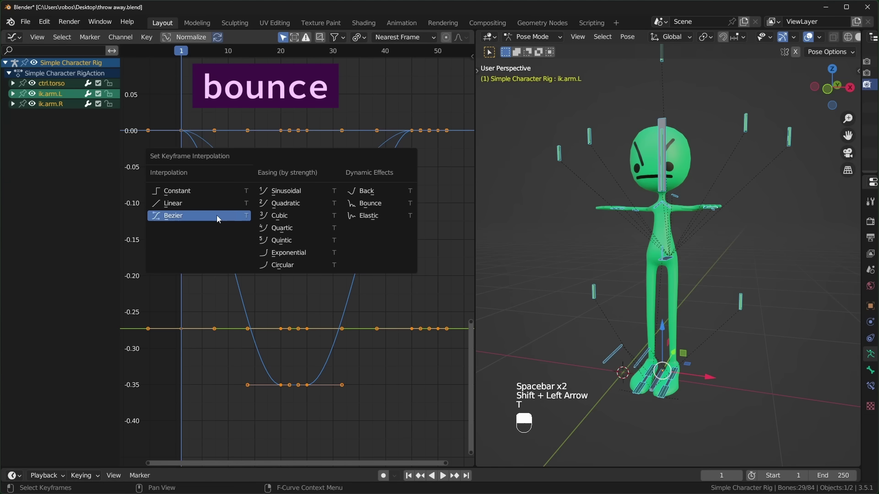
Step: Try Bounce interpolation, then switch the keys to Back interpolation and replay
click(370, 203)
key(space)
key(space)
key(t)
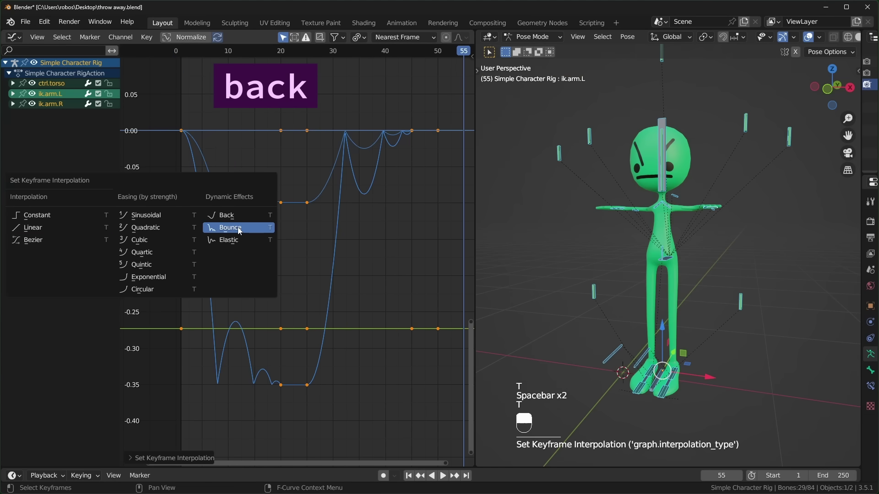
click(240, 214)
key(shift+Left)
key(space)
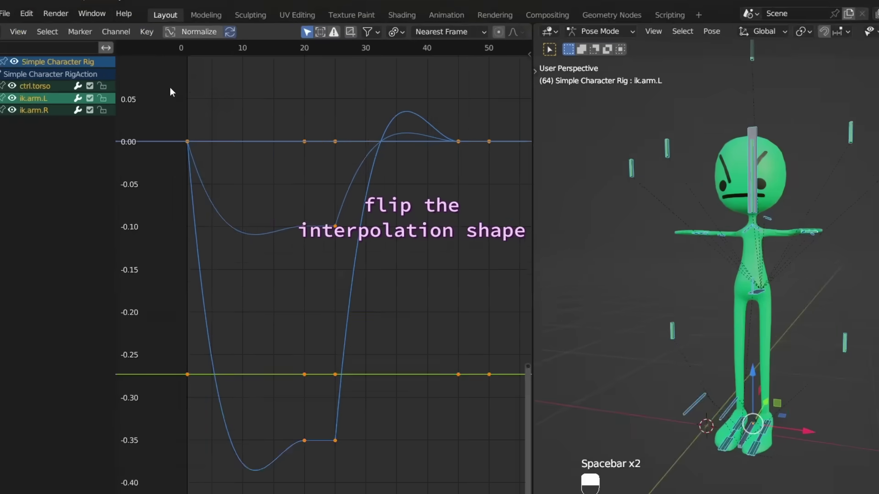
Step: Give the curves Ease In and Out easing and play from the first frame
click(146, 31)
mouse_move(237, 259)
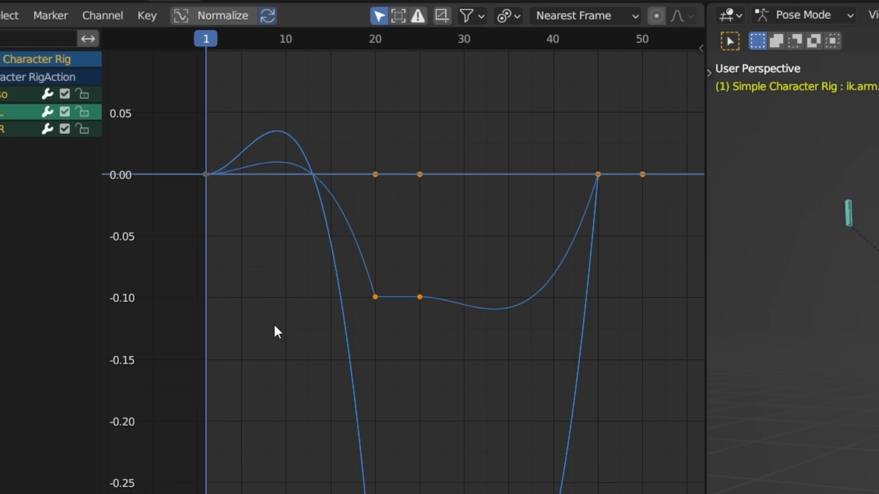
key(ctrl+e)
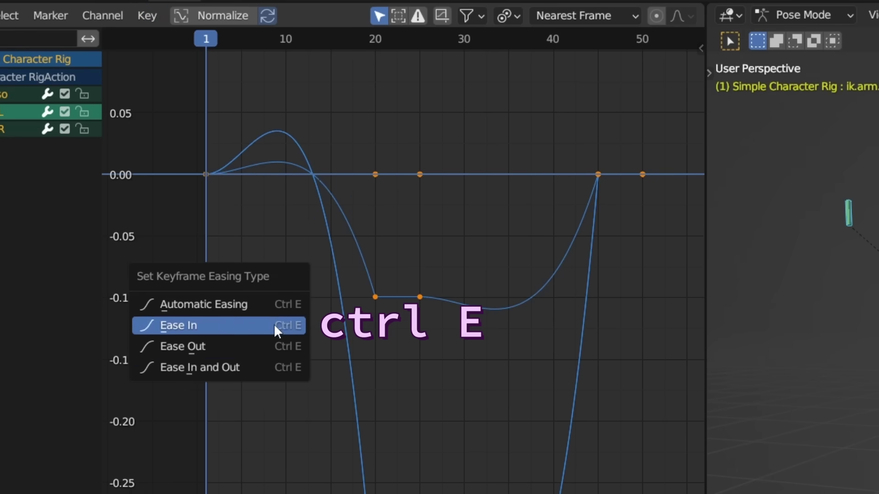
click(267, 359)
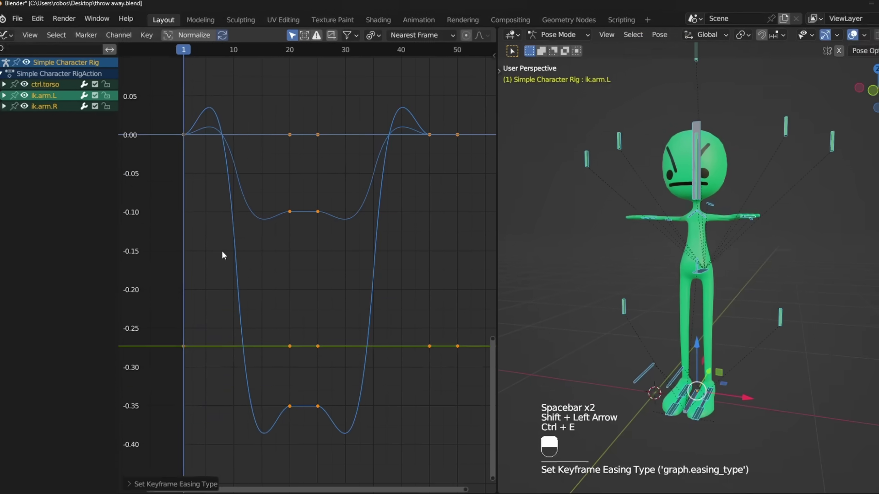
key(shift+Left)
key(space)
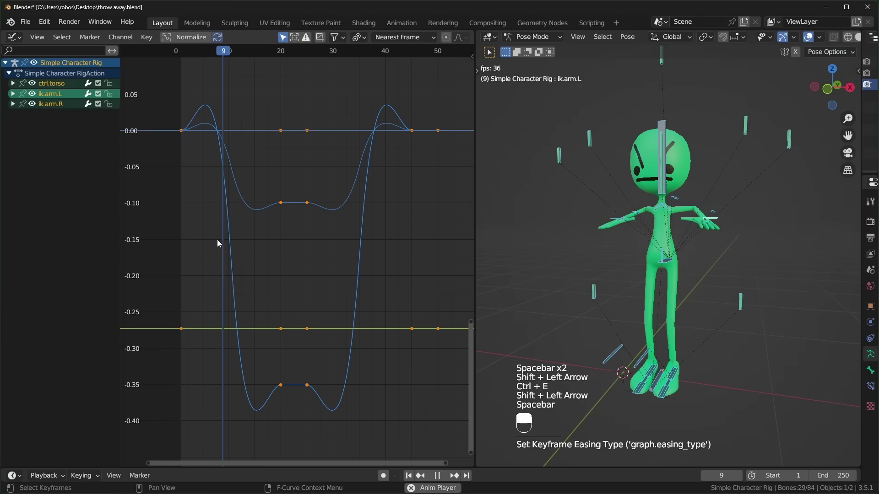
Step: Reset to Bezier, then cycle through successive easing interpolation types on the curves
key(t)
click(154, 246)
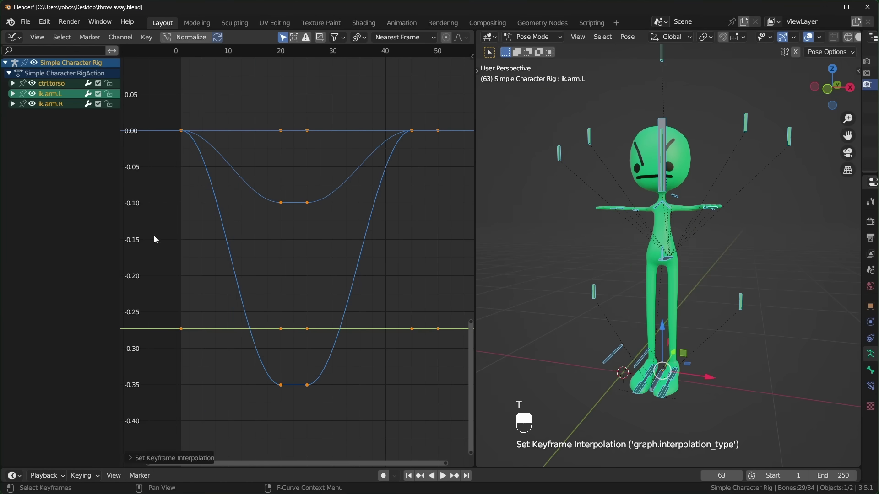
key(t)
click(175, 251)
key(t)
click(176, 264)
Step: Apply Circular easing, play it back, then return the curves to Bezier interpolation
key(t)
click(175, 276)
click(173, 297)
key(t)
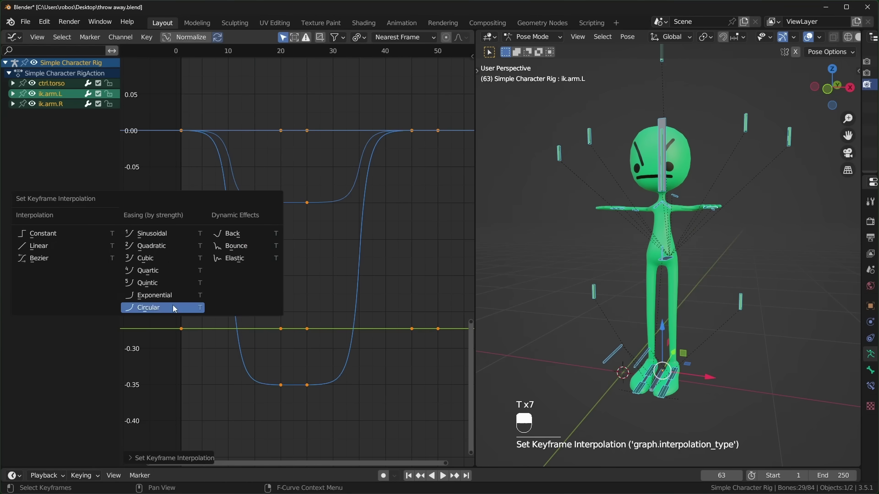
click(172, 305)
key(shift+Left)
key(space)
key(space)
key(t)
click(92, 250)
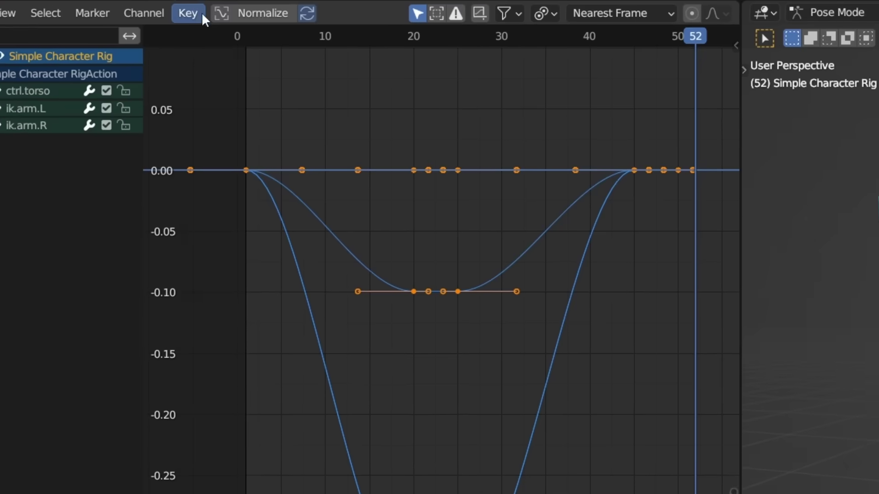
Step: Tilt a keyframe handle about −13.5° by rotating it
click(146, 36)
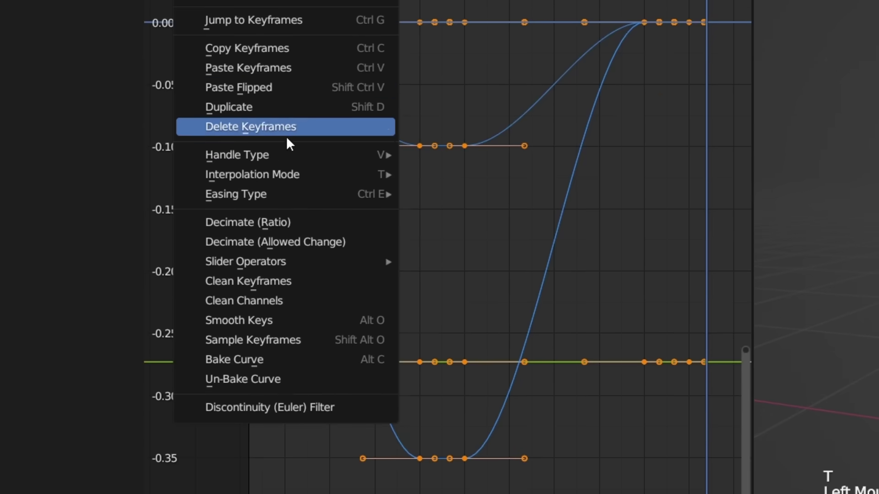
mouse_move(297, 310)
key(Escape)
key(v)
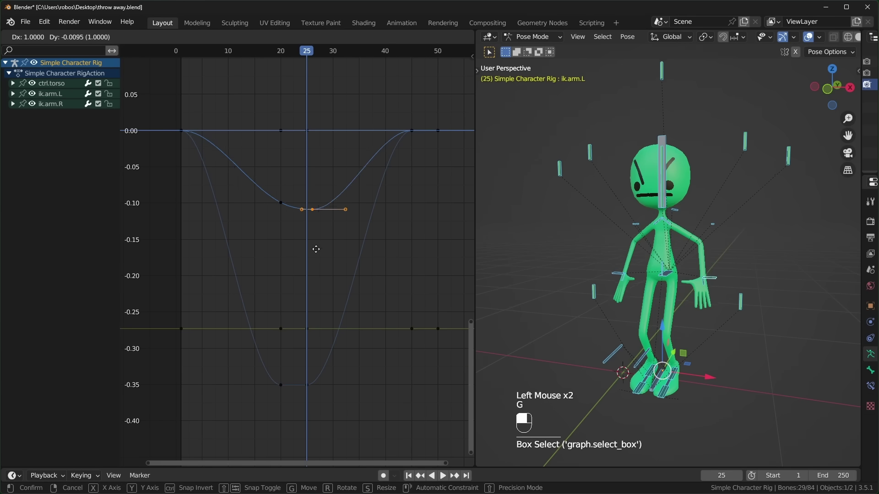
key(r)
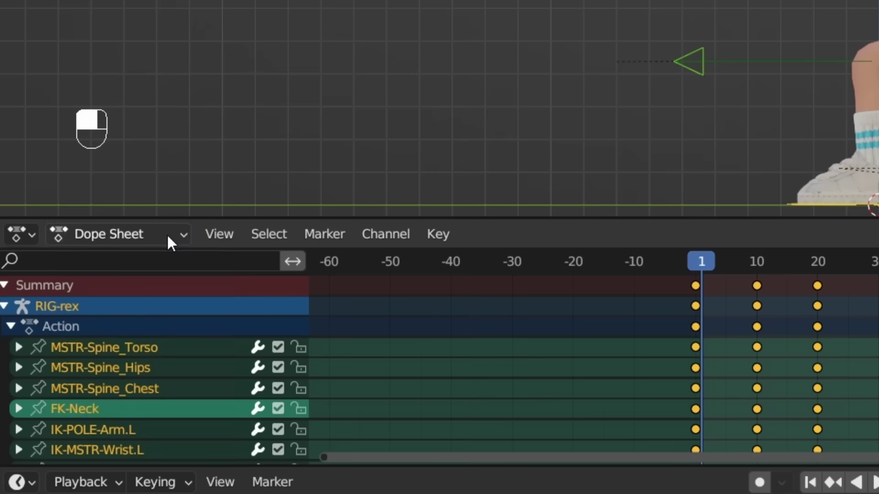
Step: Switch to the Action Editor, duplicate the 'inappropriate' action, then undo the copy
click(86, 351)
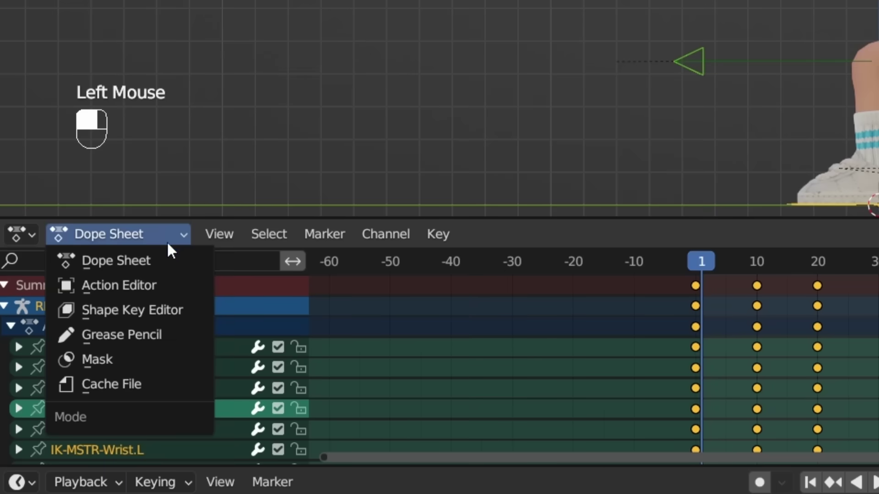
click(161, 286)
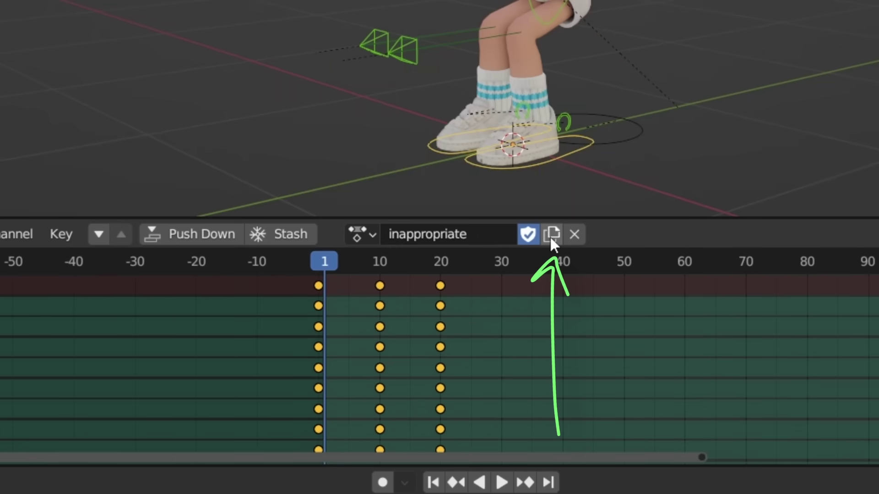
click(550, 235)
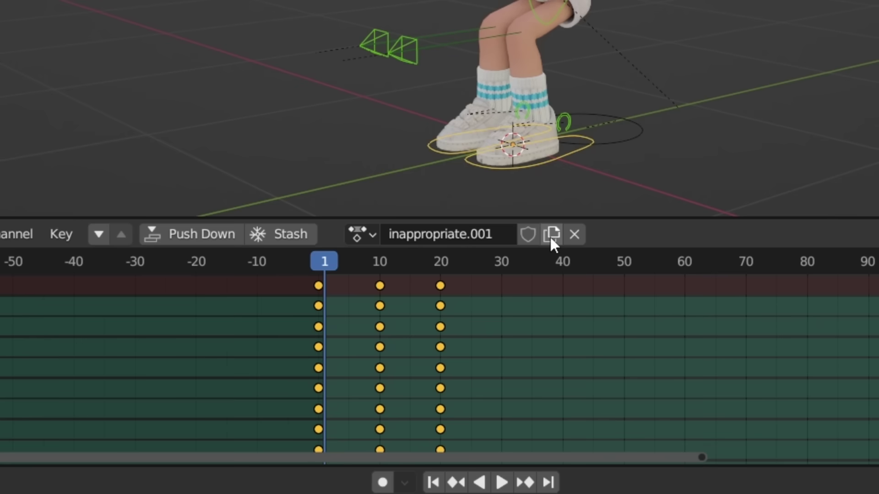
key(ctrl+z)
Step: Unlink the action, create one named 'new action', then assign the 'dance' action
click(574, 236)
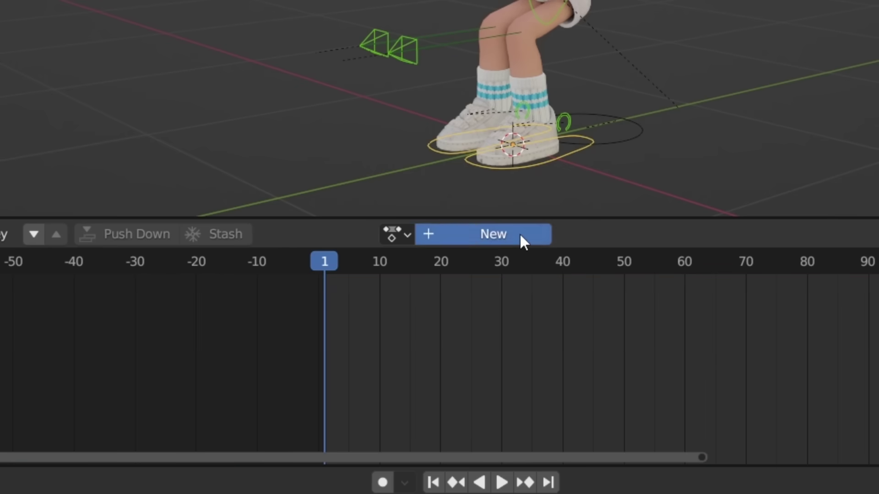
click(519, 233)
double_click(488, 232)
text(new action)
key(Return)
key(space)
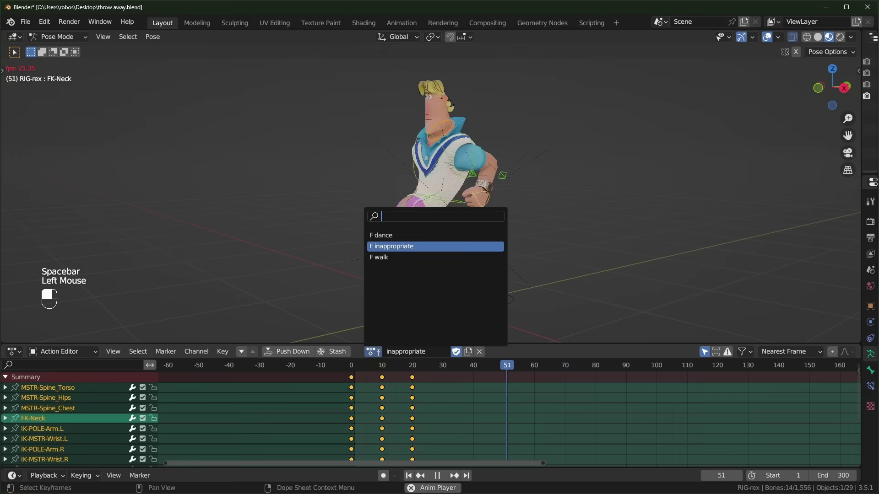
click(389, 257)
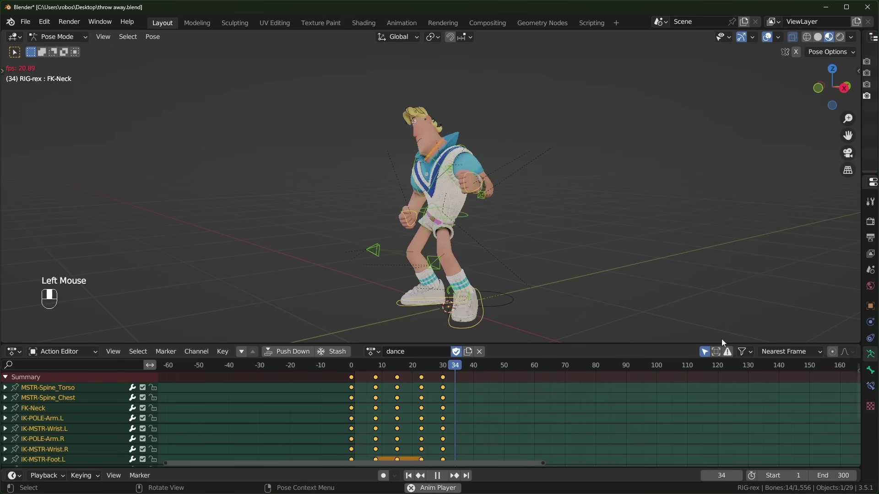
Step: Add 'dance' as an NLA strip, set its Repeat to about 8, and play
key(shift+a)
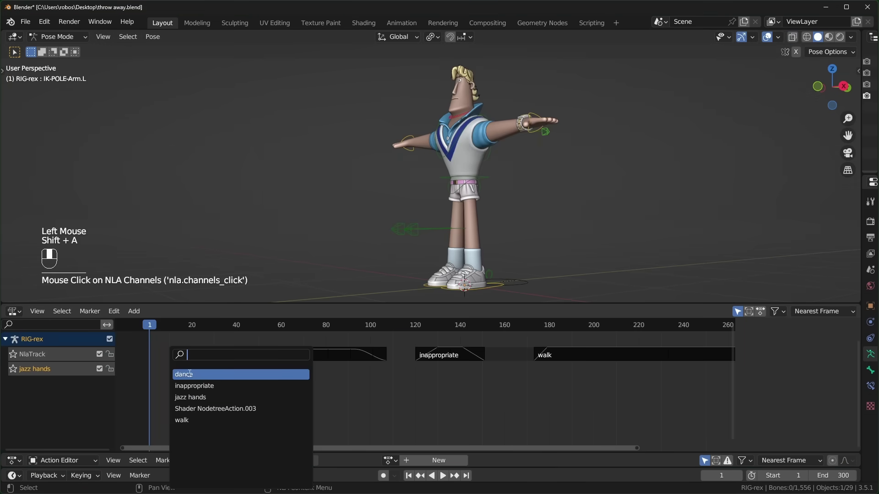
click(189, 374)
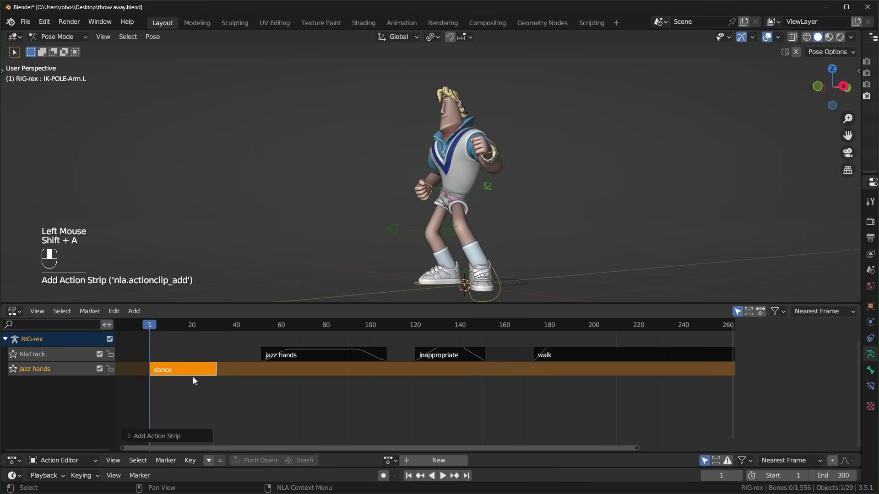
click(193, 370)
scroll(792, 389, down, 9)
click(767, 344)
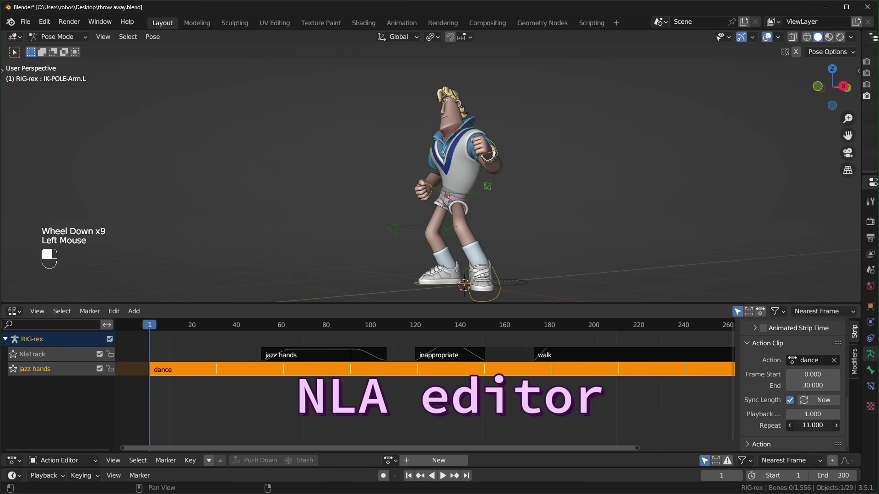
drag(812, 425, 778, 426)
key(space)
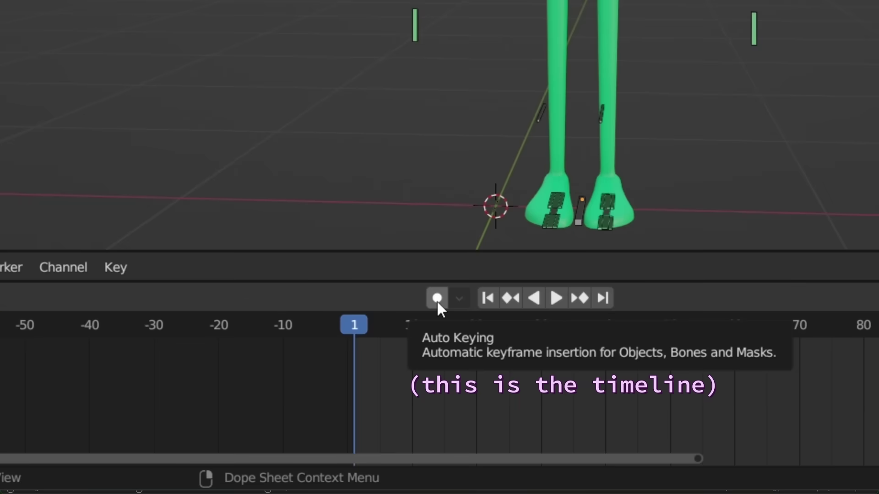
Step: Turn on auto keying, try moving the torso, then undo the move
click(432, 309)
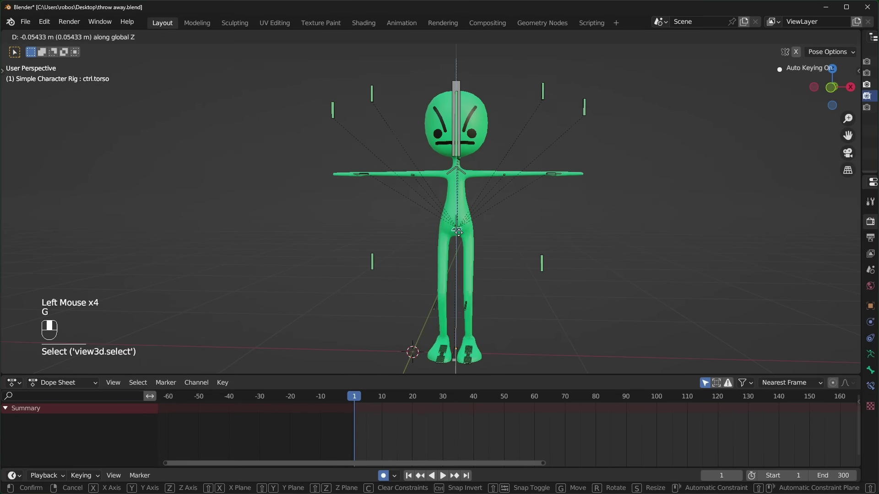
key(g)
Step: Record a live hip movement during playback, then replay it from frame 10
key(g)
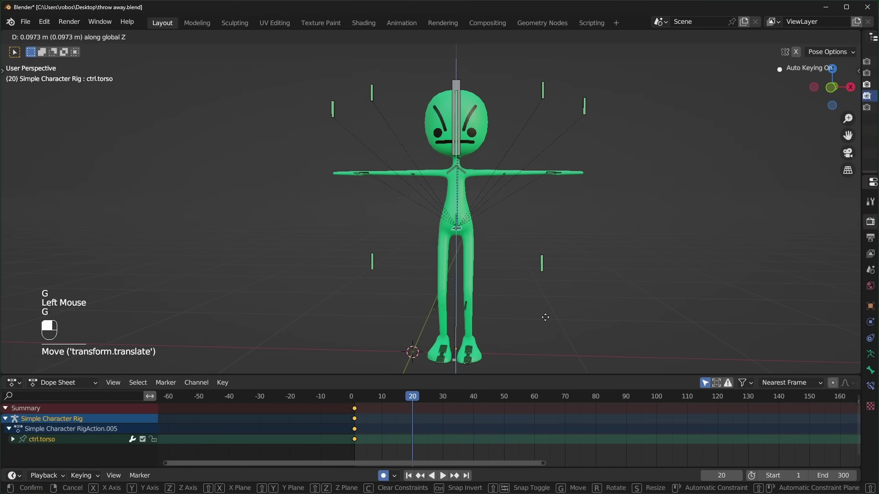
click(543, 314)
drag(410, 398, 402, 399)
key(ctrl+z)
key(space)
key(shift+Left)
click(542, 205)
key(space)
key(g)
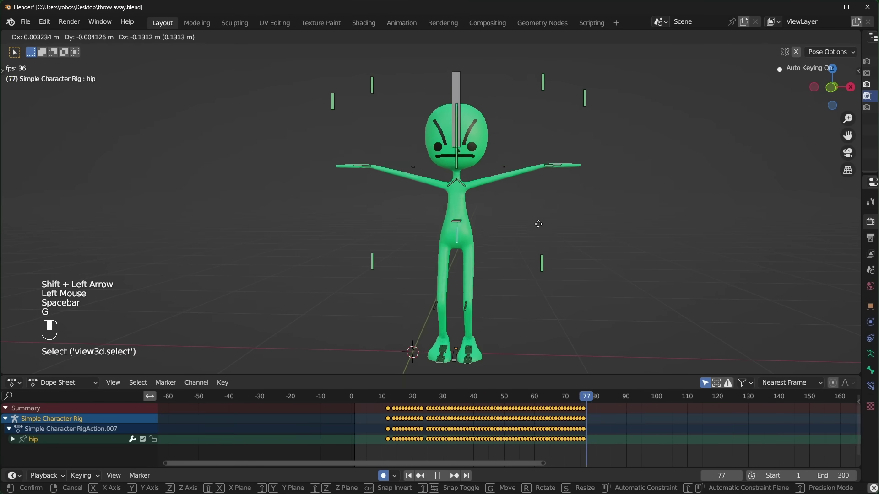
click(531, 220)
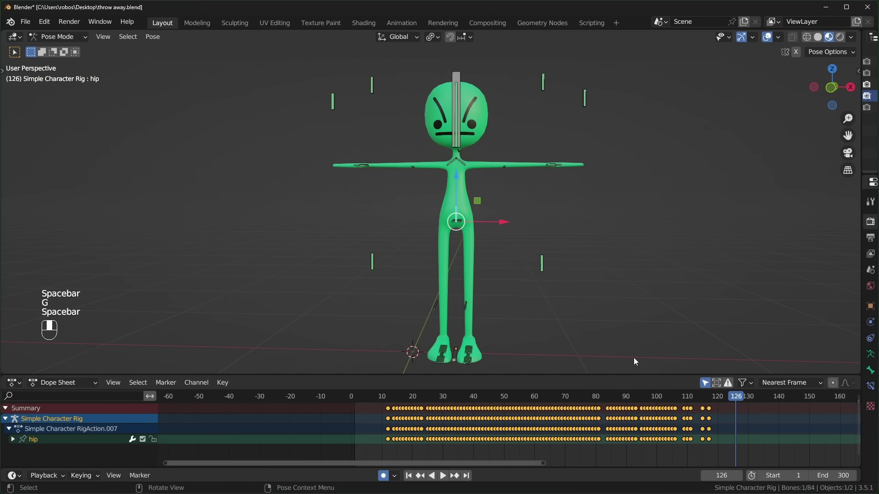
drag(639, 396, 381, 396)
key(space)
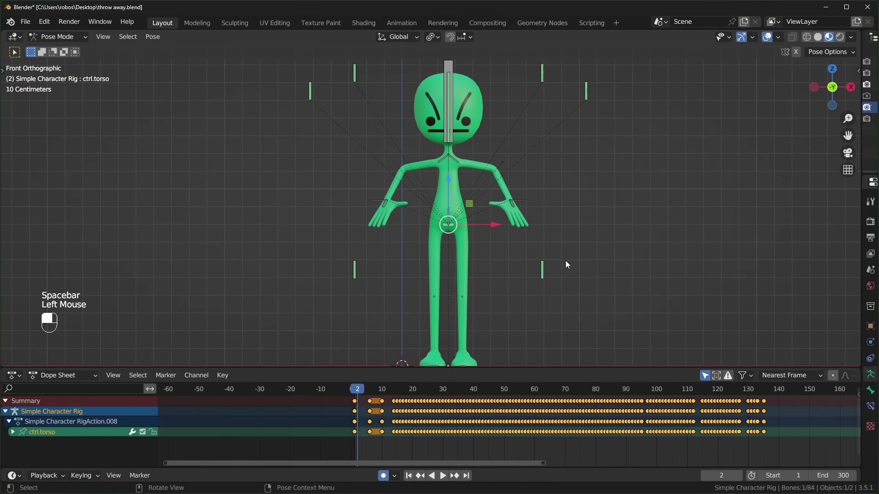
Step: Record a new take moving and rotating the torso live during playback
key(space)
key(g)
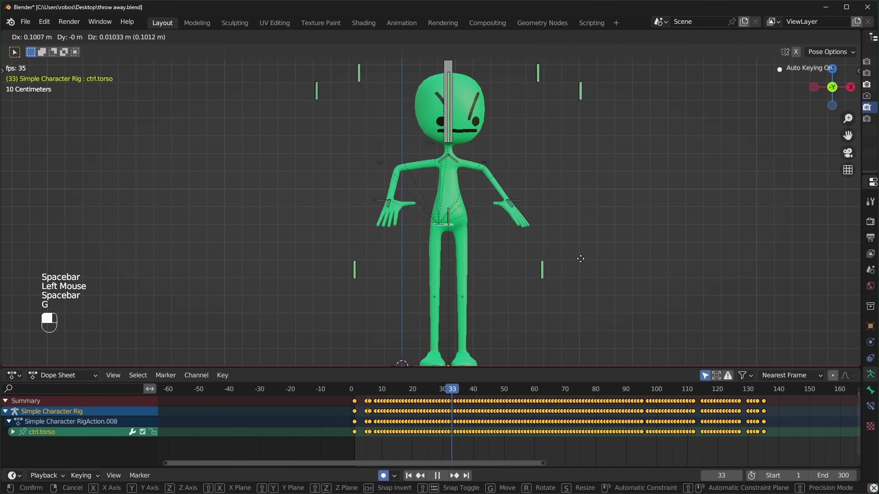
key(r)
key(g)
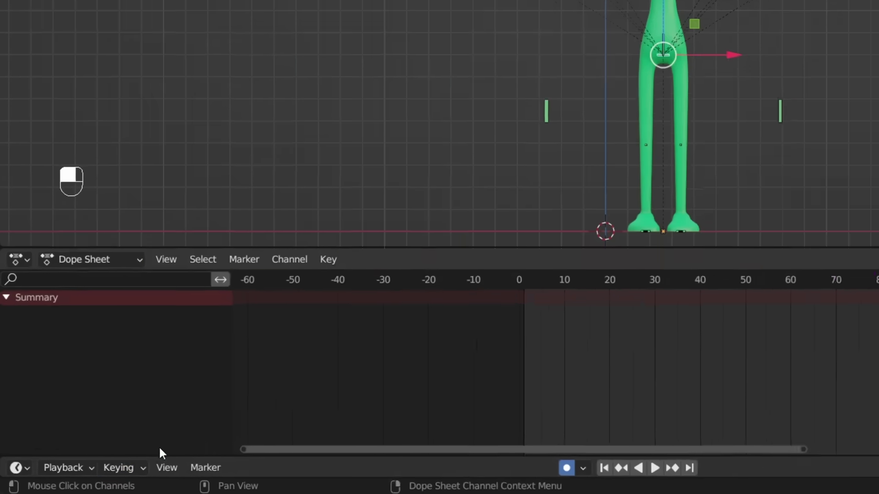
Step: Make Rotation the active keying set and auto-key only the active keying set
click(82, 476)
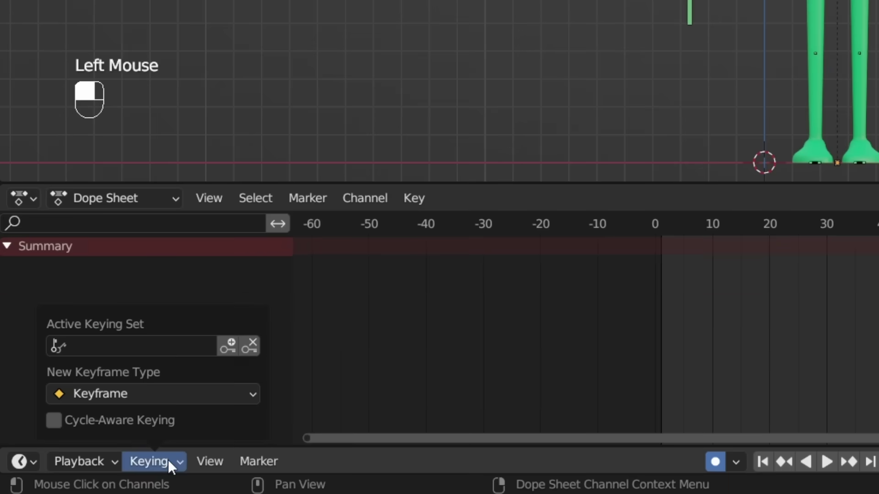
click(165, 348)
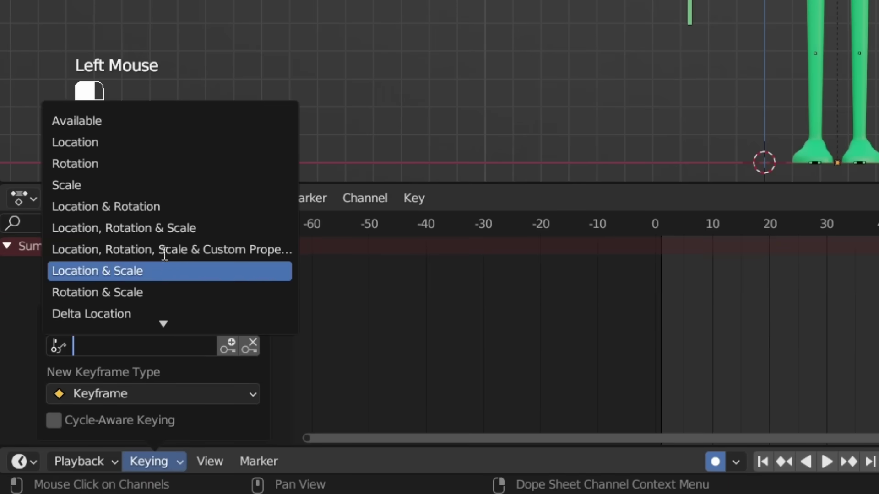
click(172, 165)
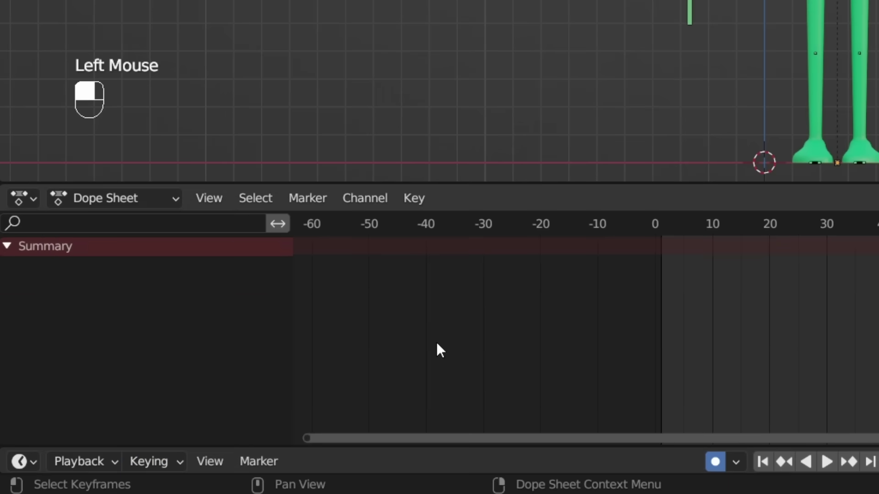
click(740, 459)
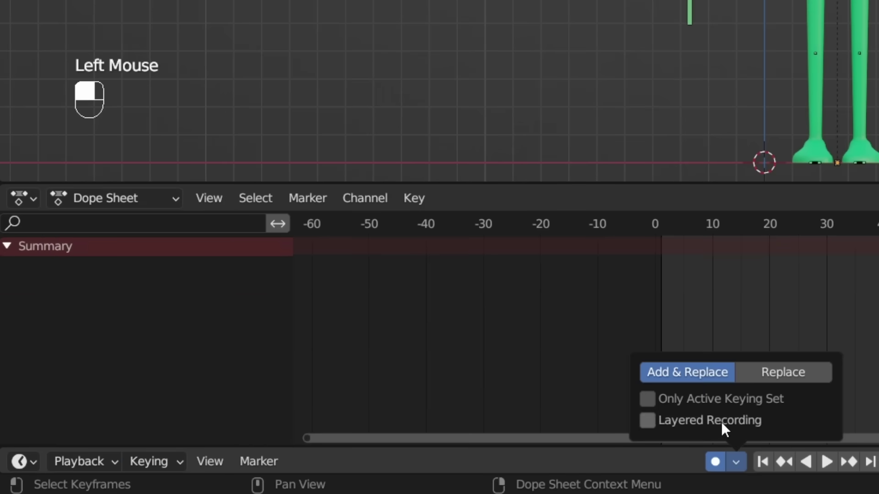
click(653, 398)
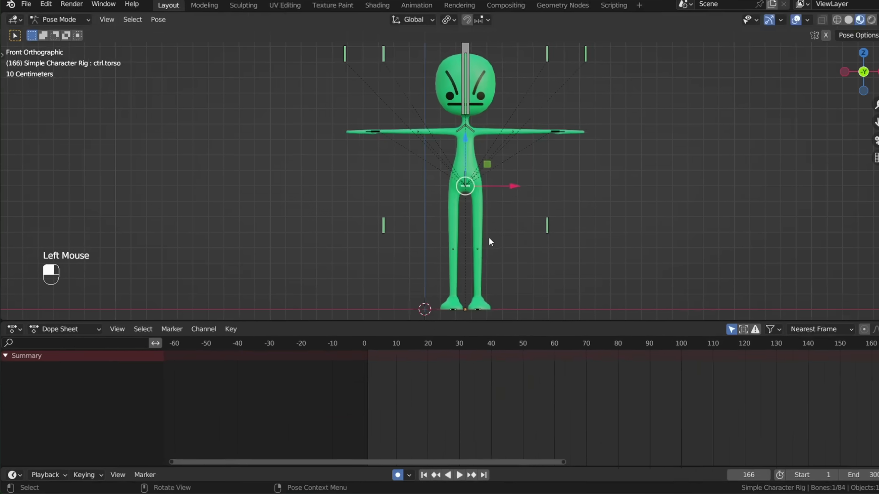
Step: Record live torso rotation, then switch the keying set and record live torso moves
key(shift+Left)
key(space)
key(r)
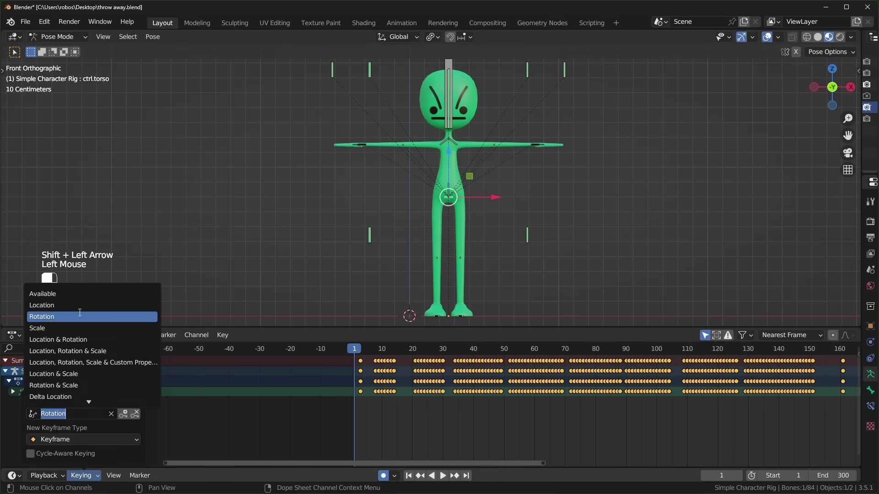
click(69, 314)
key(space)
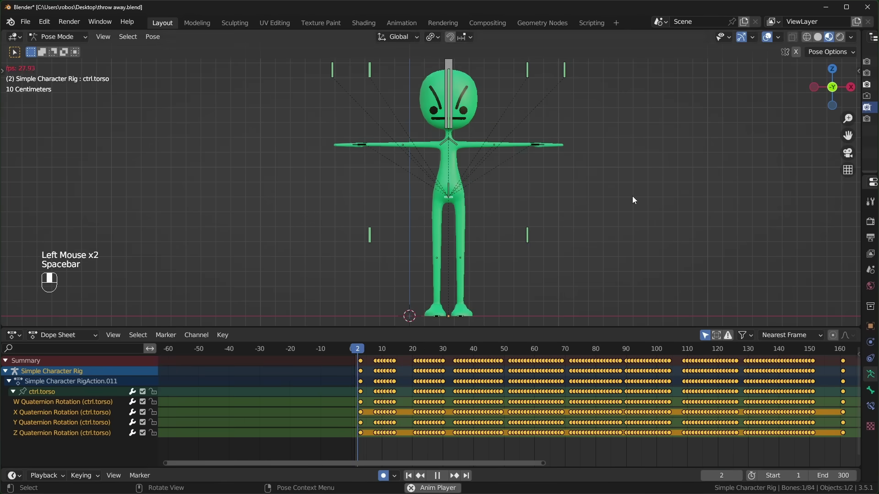
key(g)
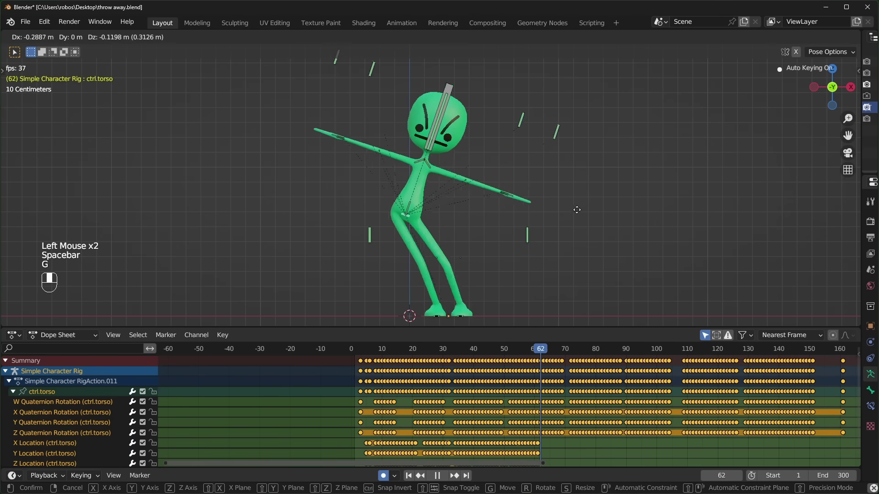
click(691, 271)
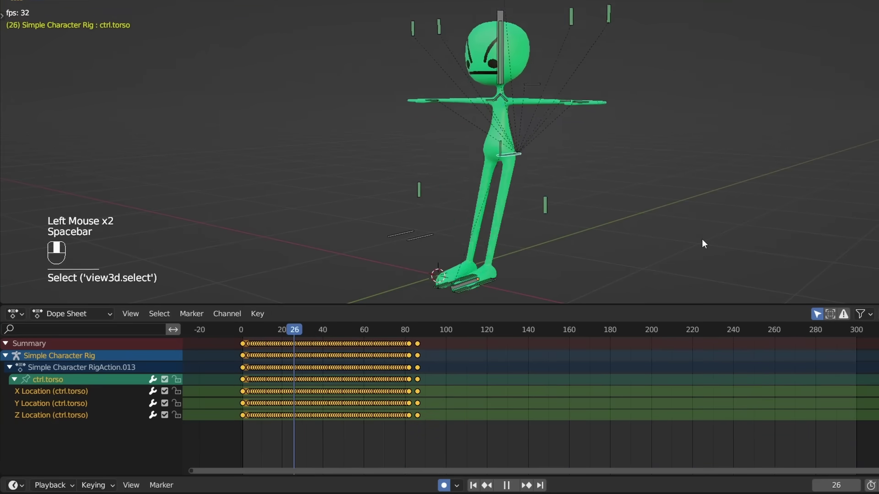
Step: Disable the Y Location channel and lock X and Y Location
key(space)
key(shift+Left)
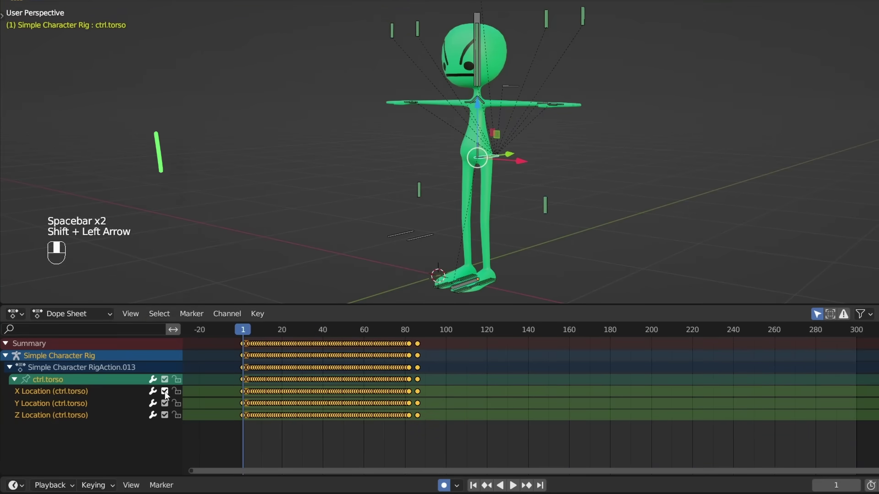
click(165, 403)
key(space)
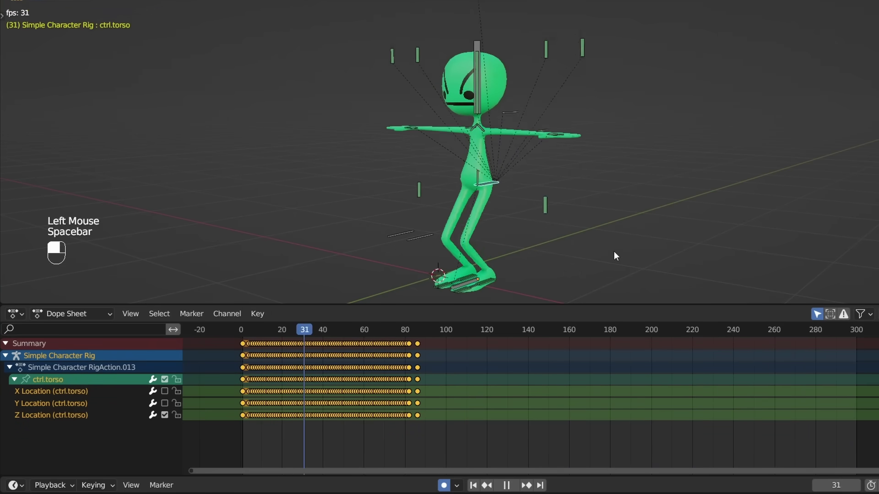
key(space)
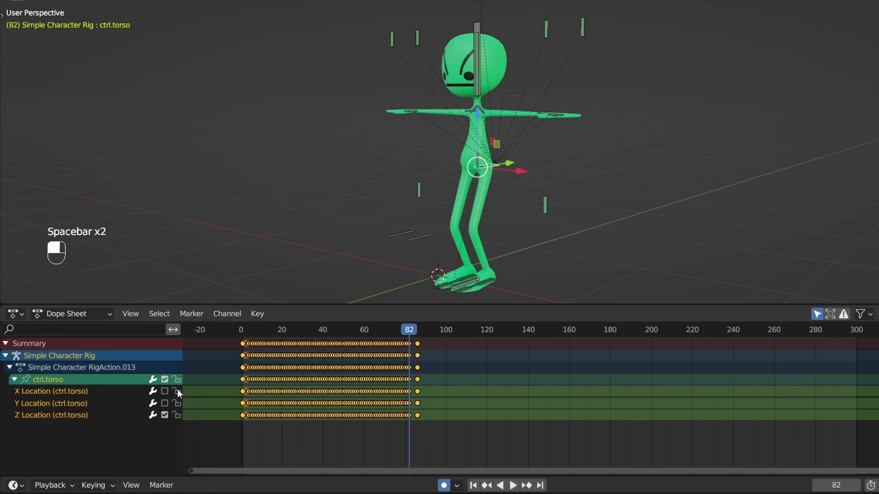
drag(177, 389, 179, 401)
Step: Record a live torso move during playback, keyed only on Z Location
key(space)
key(g)
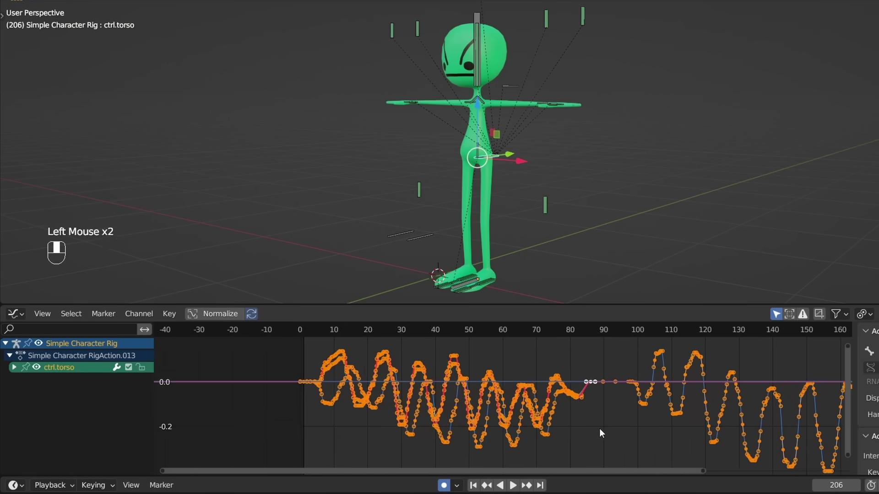
scroll(399, 380, down, 2)
Step: Select and frame the keys from frames 0 to 88, smooth them twice, and play
drag(318, 353, 573, 443)
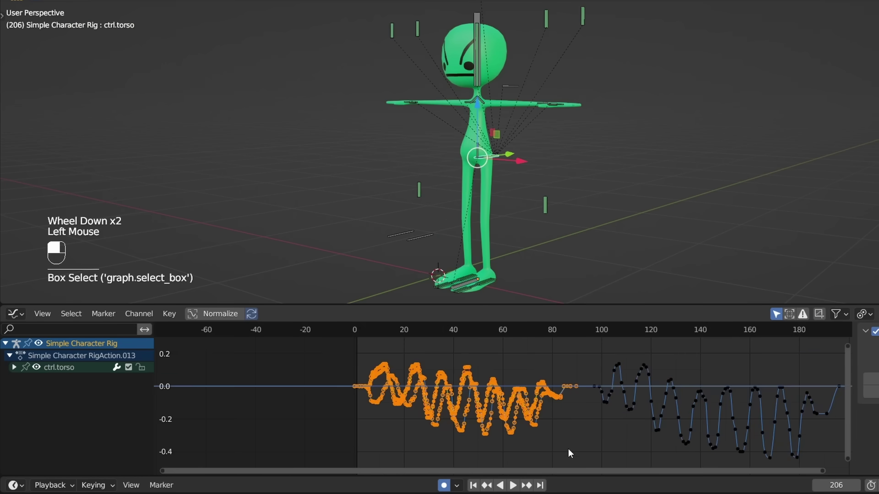
key(KP_Decimal)
key(alt+o)
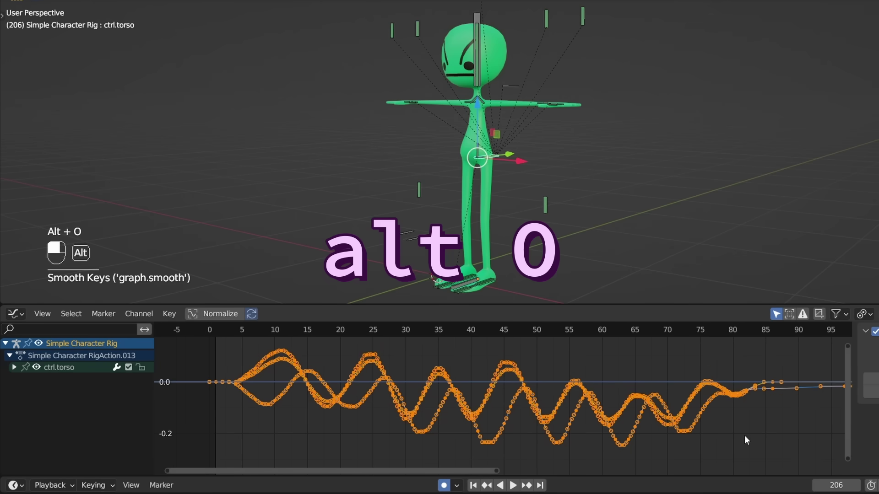
key(alt+o)
click(339, 410)
key(space)
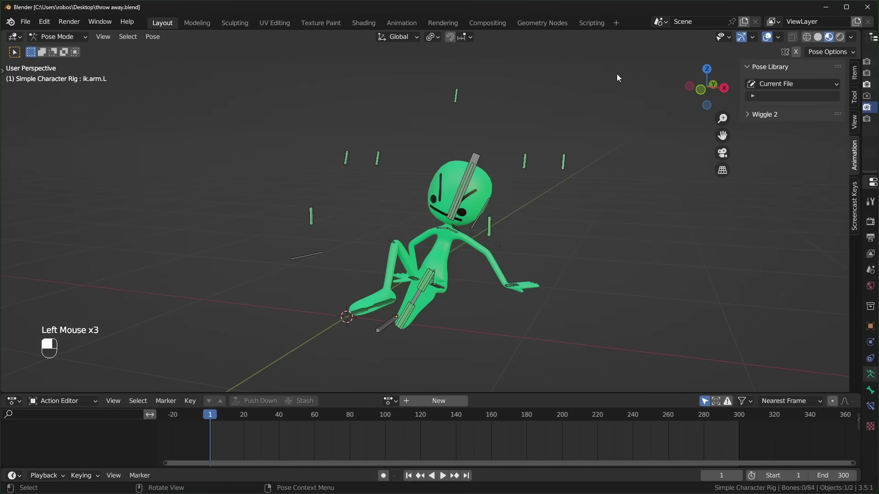
Step: Select the rig's 29 bones and save the current pose as a new pose asset
drag(616, 73, 234, 353)
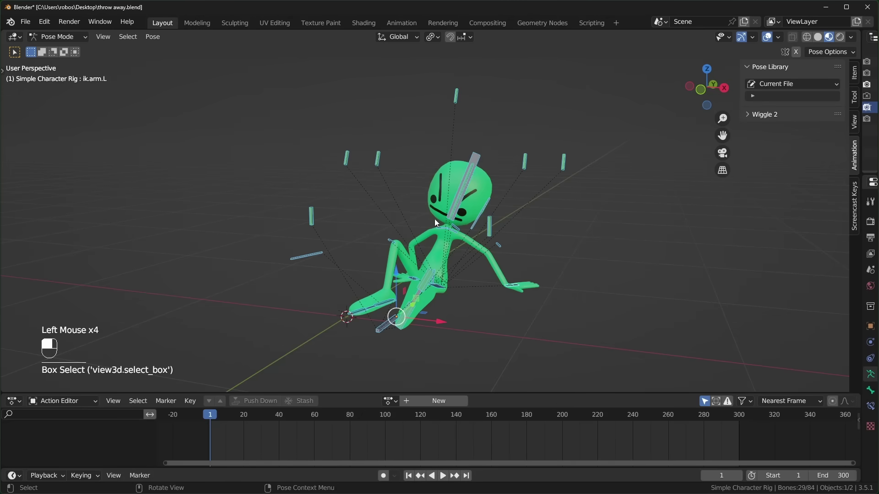
key(F3)
text(crea)
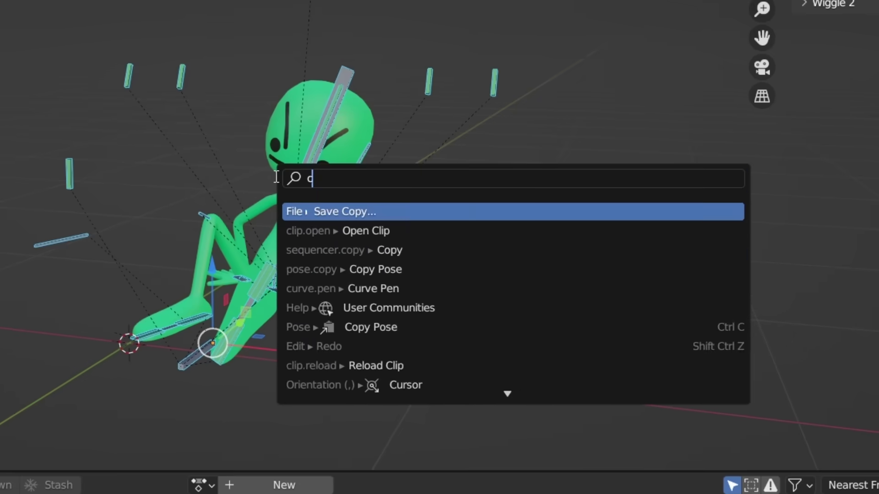
text(te pose)
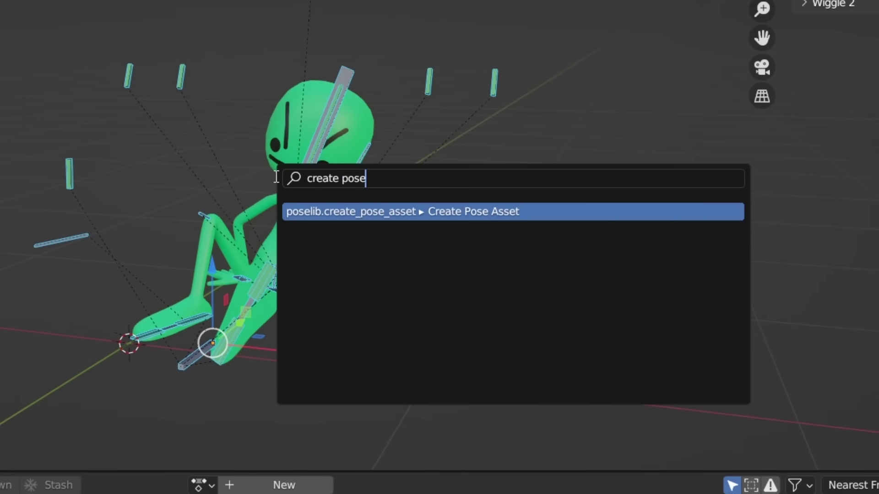
key(Return)
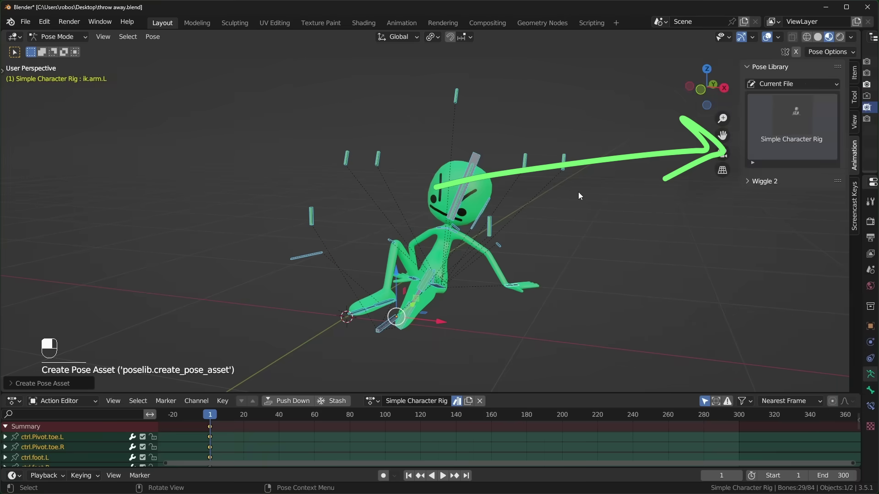
Step: Blend the rig partway, then fully, into the saved sitting pose
key(n)
key(n)
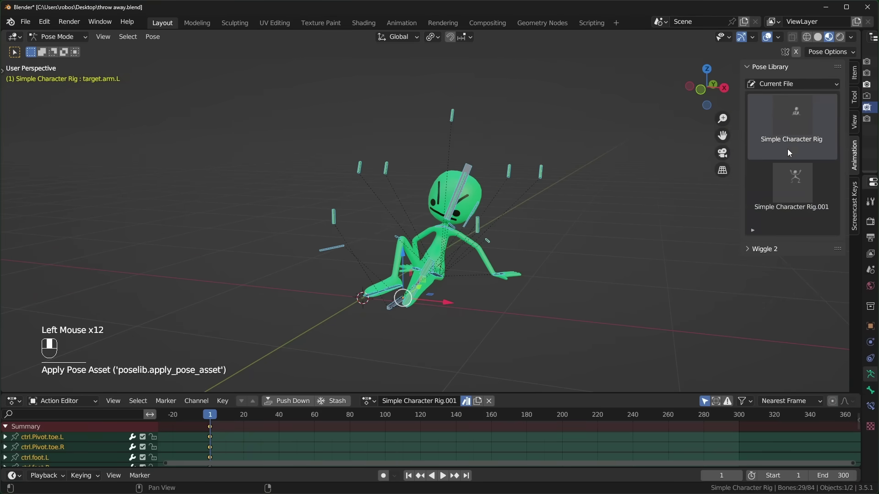
drag(794, 193, 60, 196)
drag(791, 123, 106, 145)
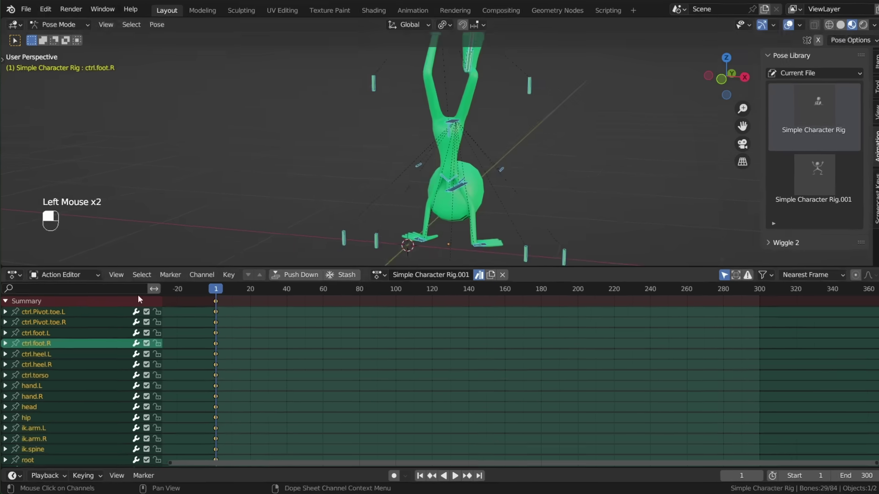
Step: Switch the bottom editor to the Asset Browser and save the current pose as asset 'hand stand'
click(19, 278)
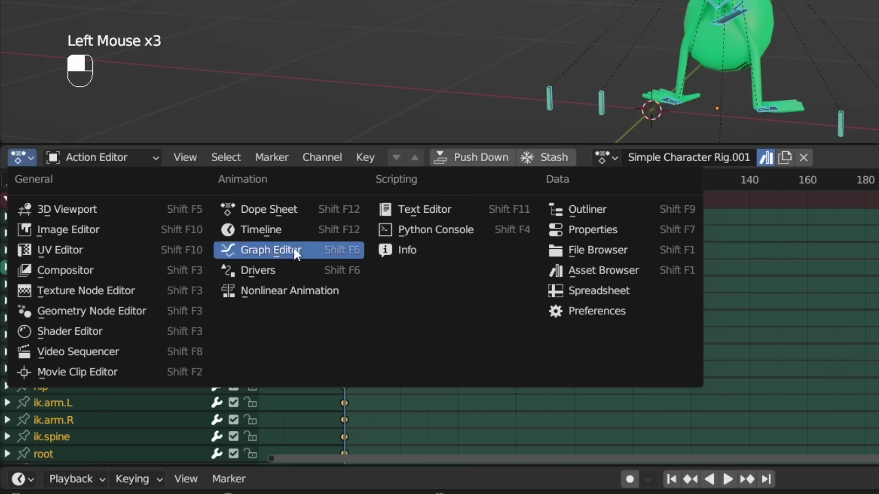
click(599, 274)
click(188, 159)
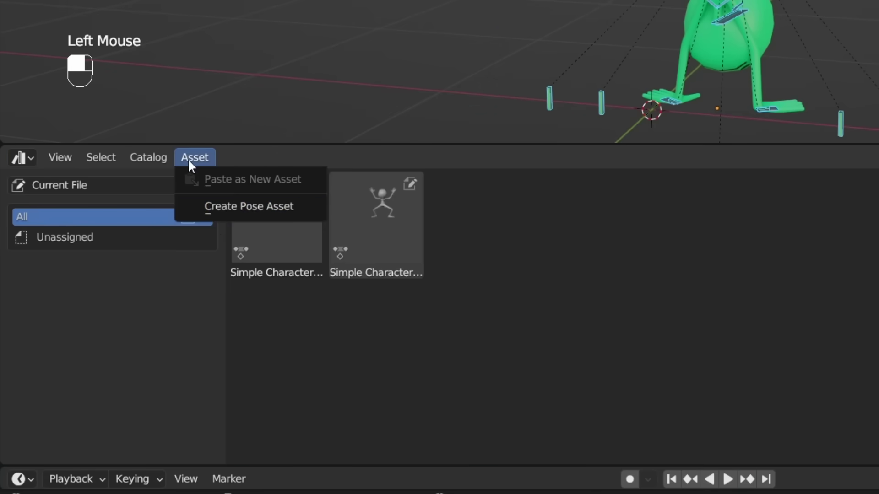
click(219, 208)
double_click(274, 229)
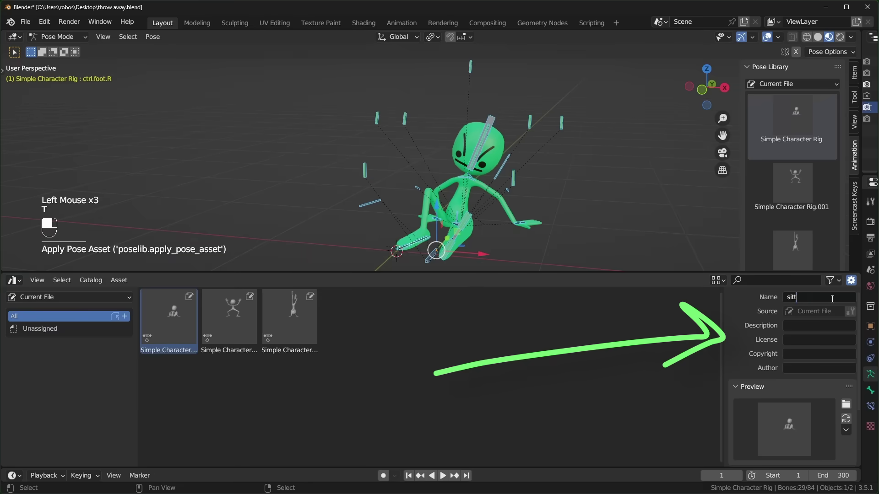
click(803, 297)
text(hand stand)
key(Return)
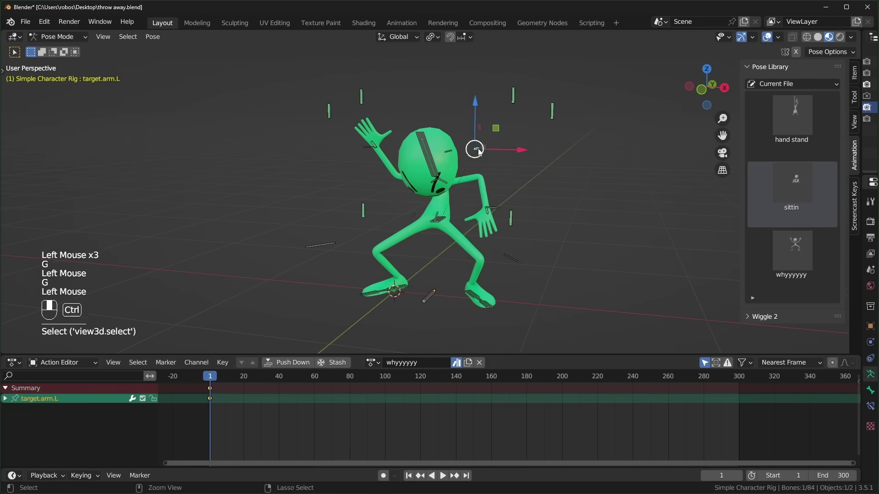
Step: Select all bones and key all channels of the current pose
middle_drag(412, 206, 458, 206)
key(a)
key(i)
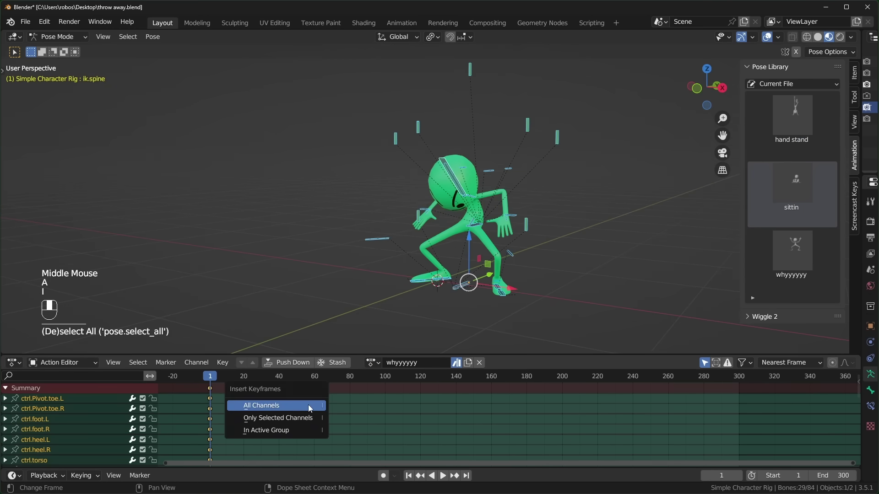
click(310, 406)
Step: Apply the sittin, whyyyyyy and hand stand poses from the Pose Library
click(795, 183)
click(793, 254)
click(788, 183)
click(788, 183)
click(788, 121)
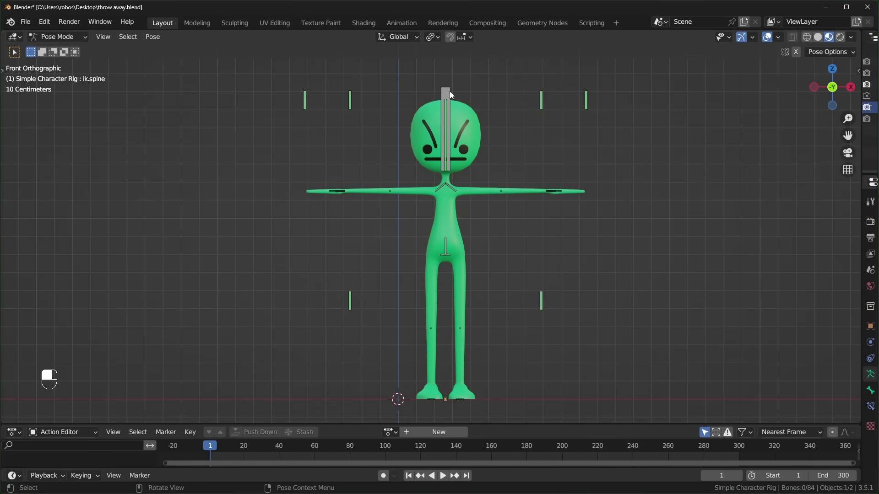
Step: Select the head bone and show the viewport sidebar
click(449, 92)
key(r)
right_click(513, 125)
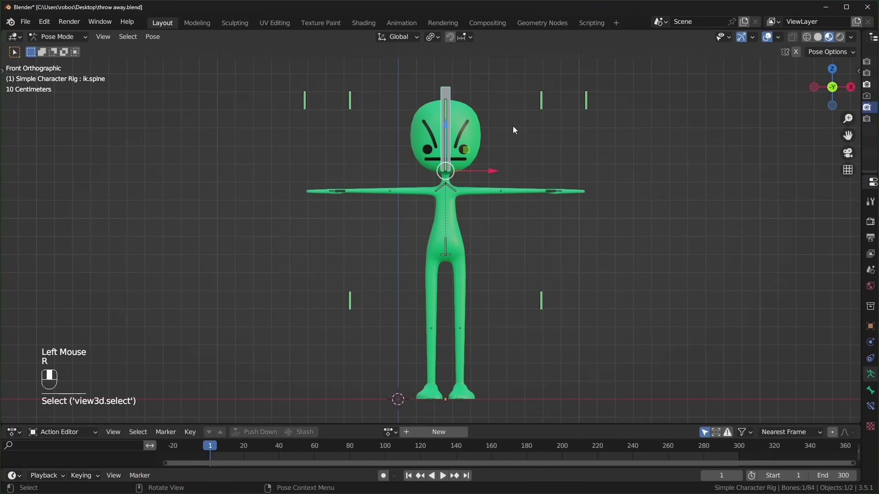
key(n)
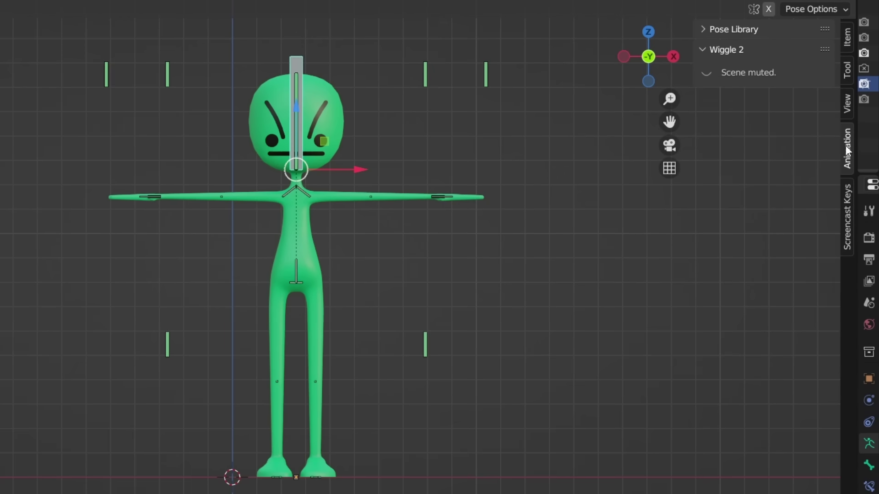
Step: Unmute Wiggle 2 for the scene and try Bone Head wiggle, leaving it disabled
click(706, 72)
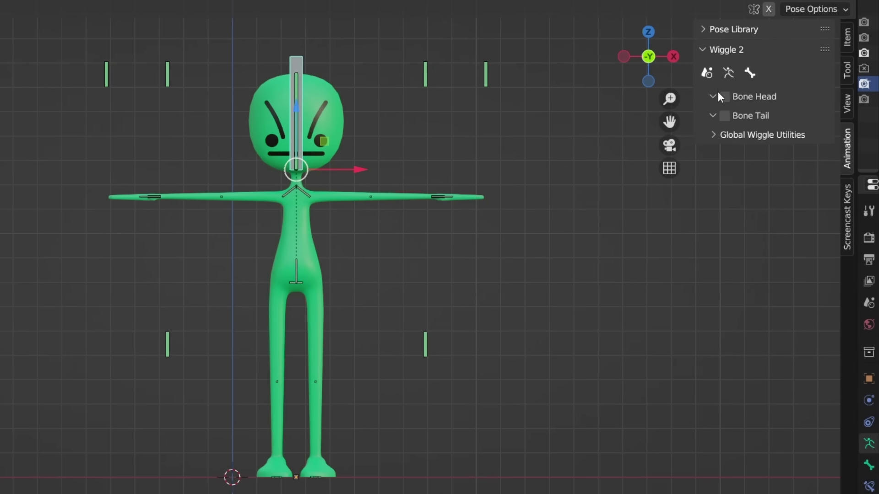
click(724, 96)
click(725, 96)
key(g)
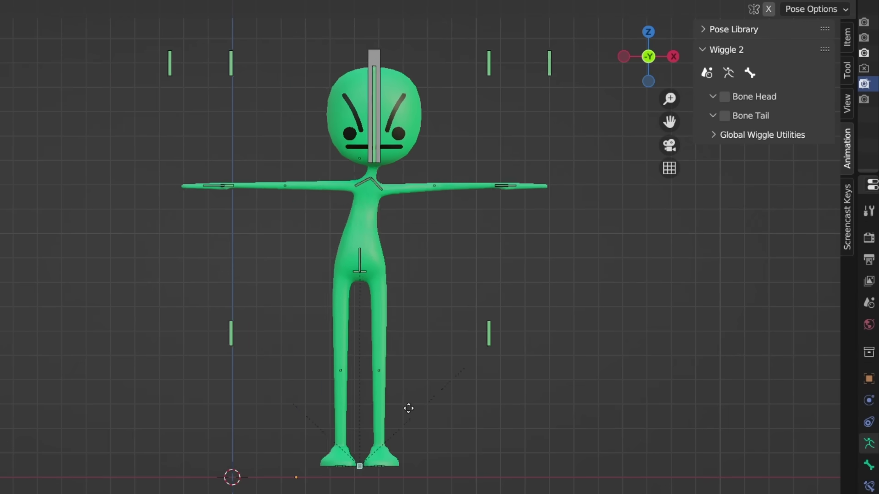
right_click(380, 407)
click(725, 97)
click(724, 96)
Step: Enable Bone Tail wiggle and move the root bone so the head sways
click(725, 116)
click(297, 479)
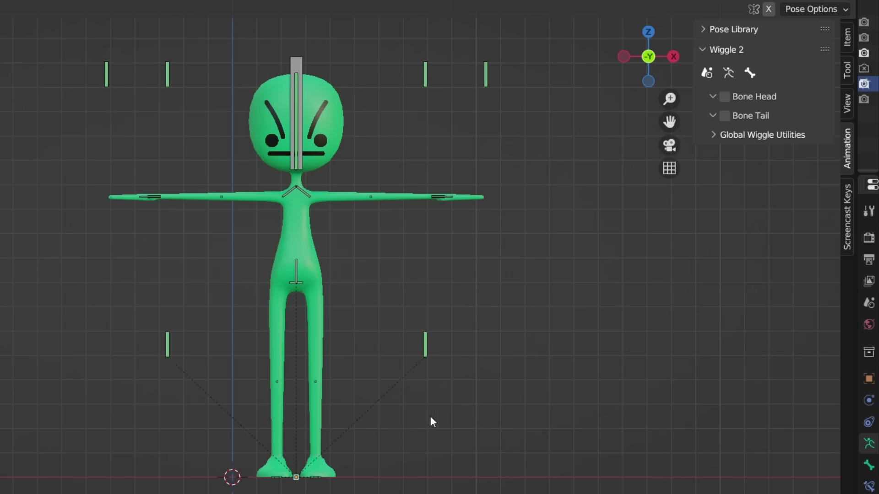
key(g)
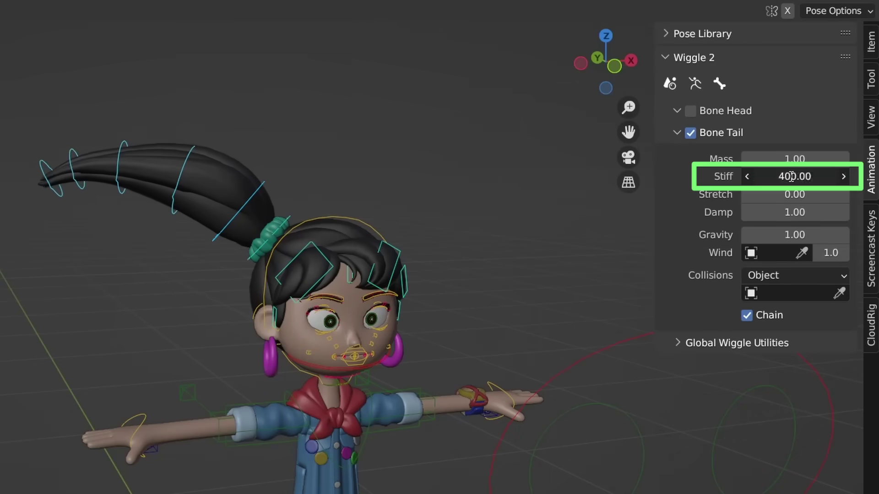
Step: Confirm the new Stiff value for the ponytail's Bone Tail wiggle
key(Return)
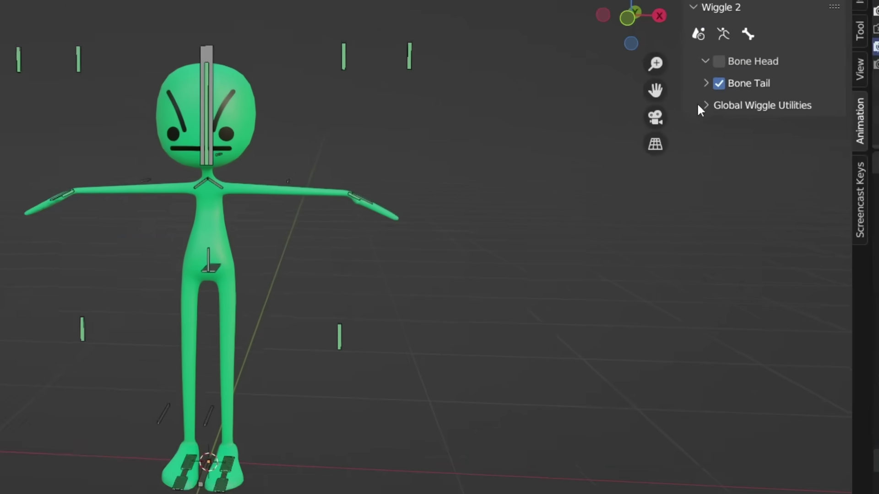
Step: Bake the wiggle motion with Bake Wiggle under Global Wiggle Utilities and play it
click(755, 145)
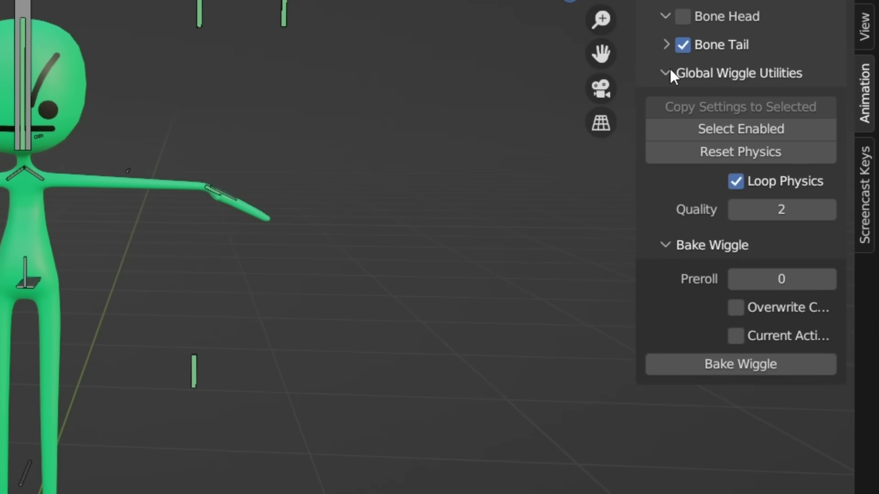
click(694, 365)
key(space)
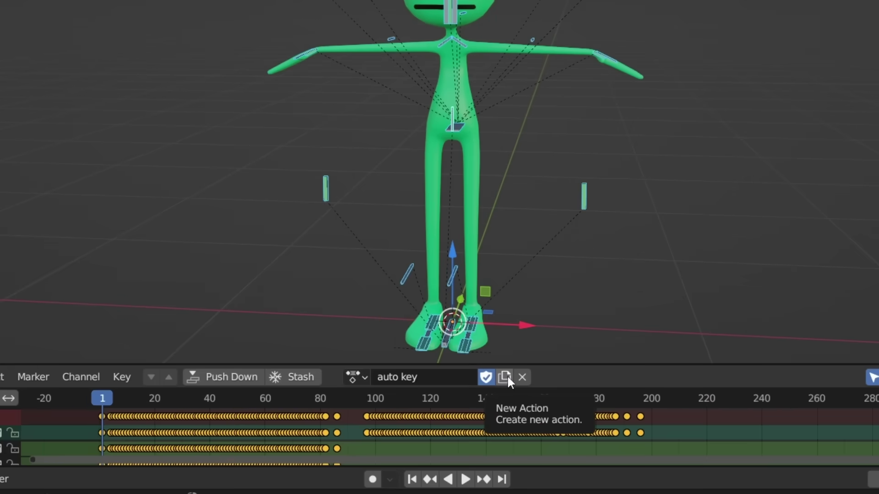
Step: Create a new action 'auto key wiggle' and bake it over frames 1-300 with Bake Action
click(470, 376)
double_click(462, 377)
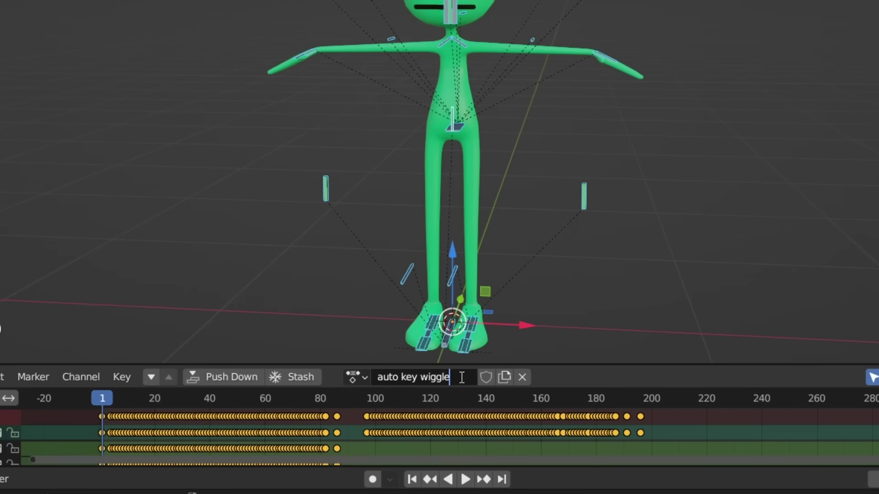
key(F3)
text(bake action)
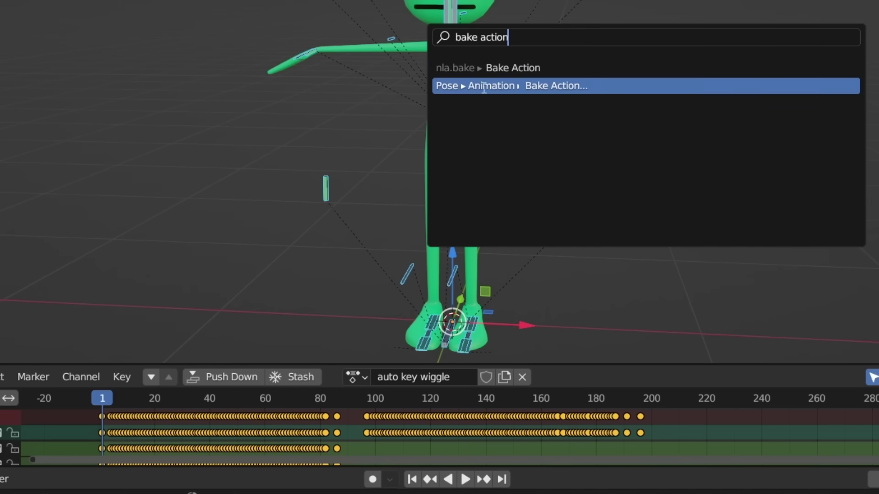
click(514, 87)
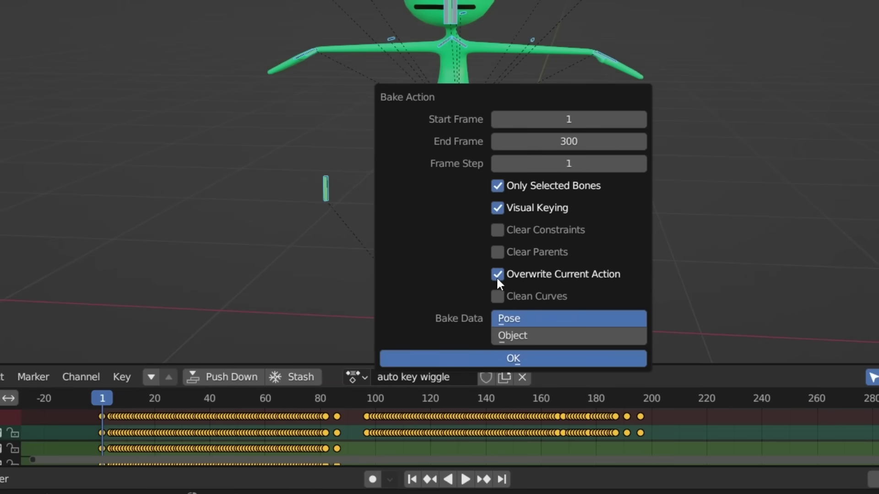
click(501, 359)
Step: Play the baked animation from the first frame and open the actions list
key(shift+Left)
key(space)
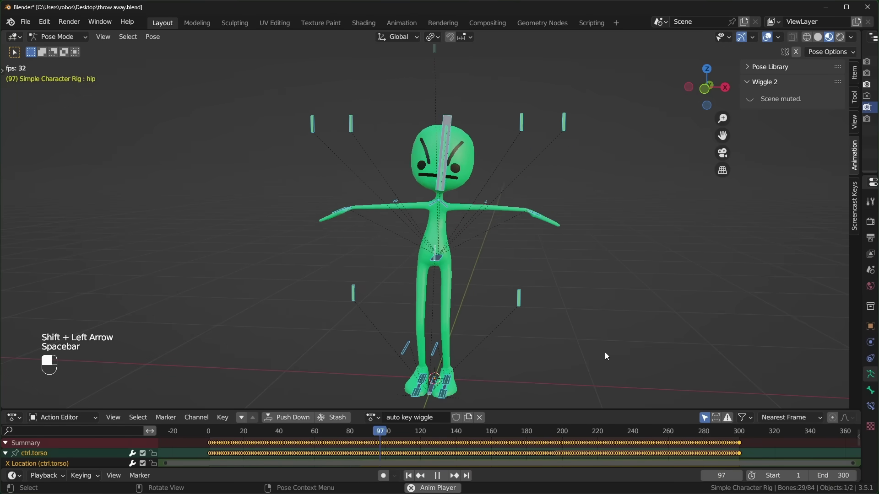
key(space)
click(372, 418)
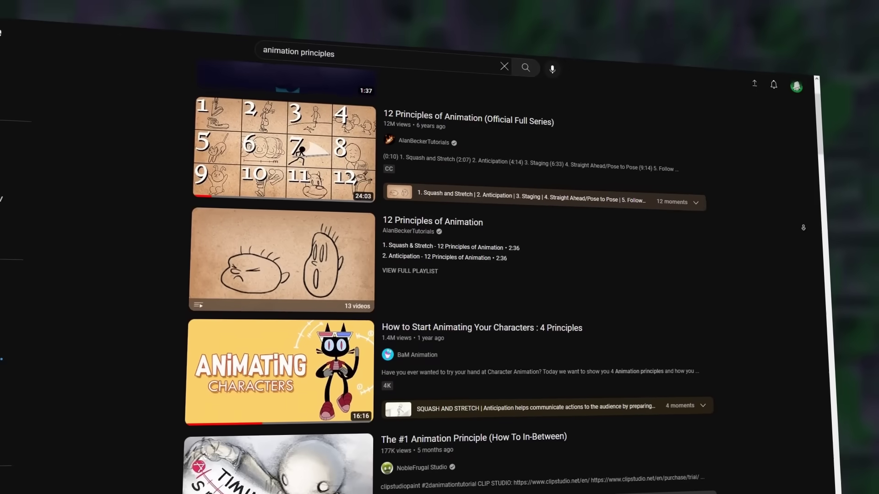
Step: Scroll through the YouTube results for 'animation principles'
scroll(458, 274, down, 2)
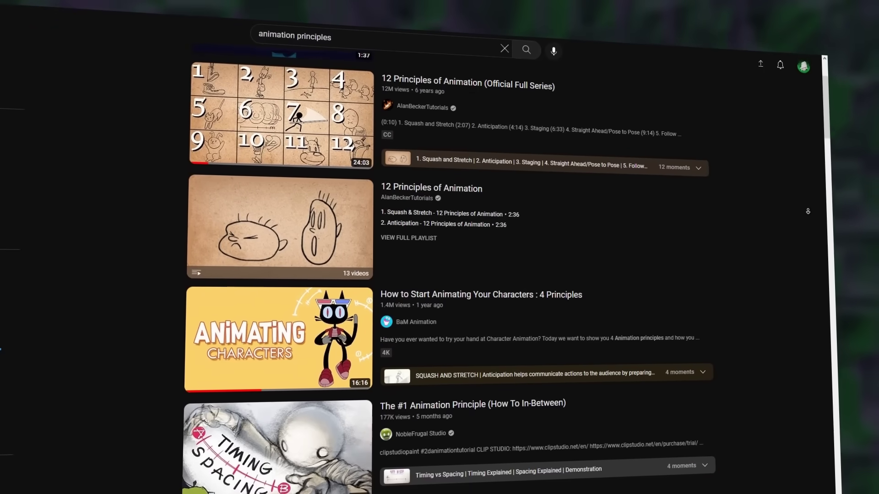
scroll(457, 274, down, 3)
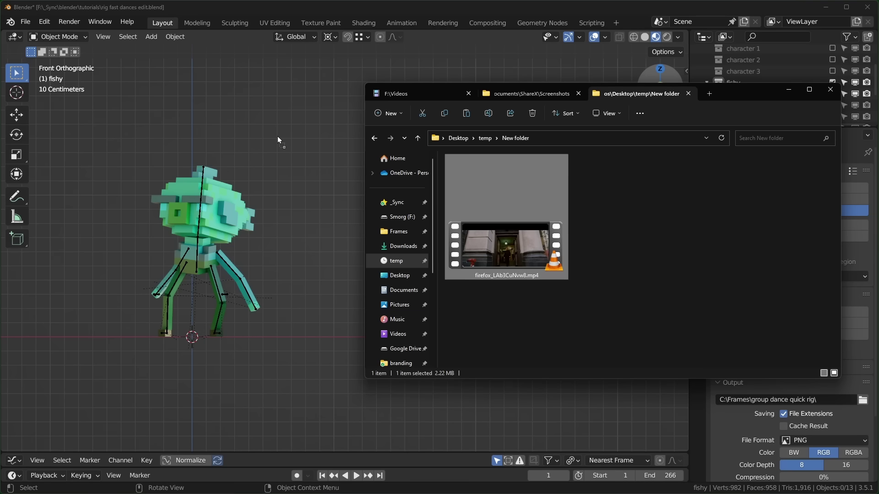
Step: Add the dance mp4 as a movie reference behind the character and play it maximized
drag(506, 215, 277, 137)
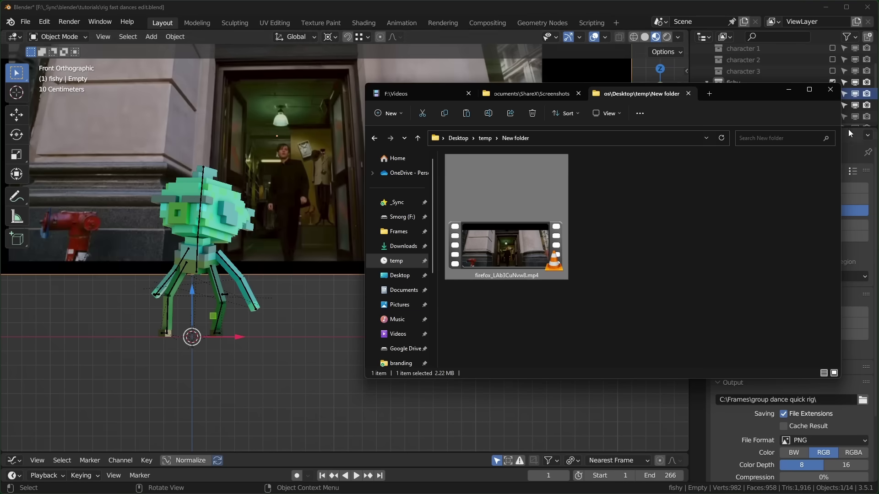
click(867, 134)
key(ctrl+space)
key(space)
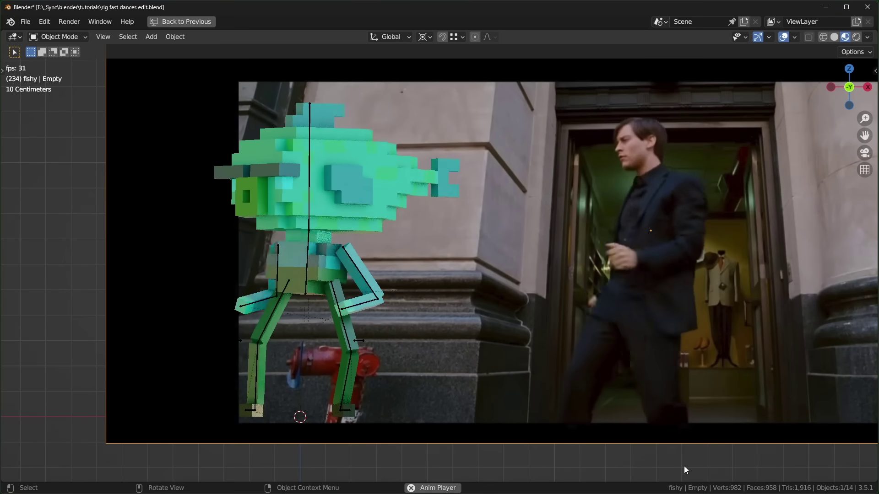
key(Escape)
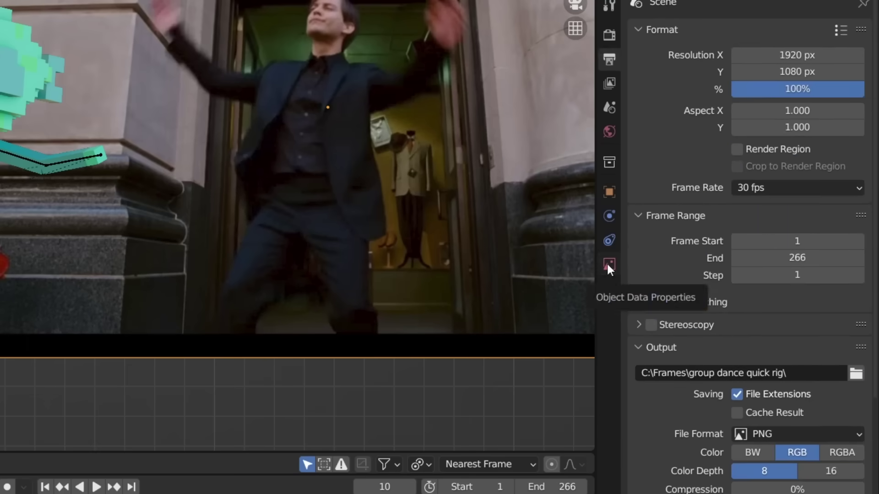
Step: Keep the movie start at 1 and set the reference image offset to 117 frames
click(698, 327)
drag(787, 381, 762, 382)
key(ctrl+z)
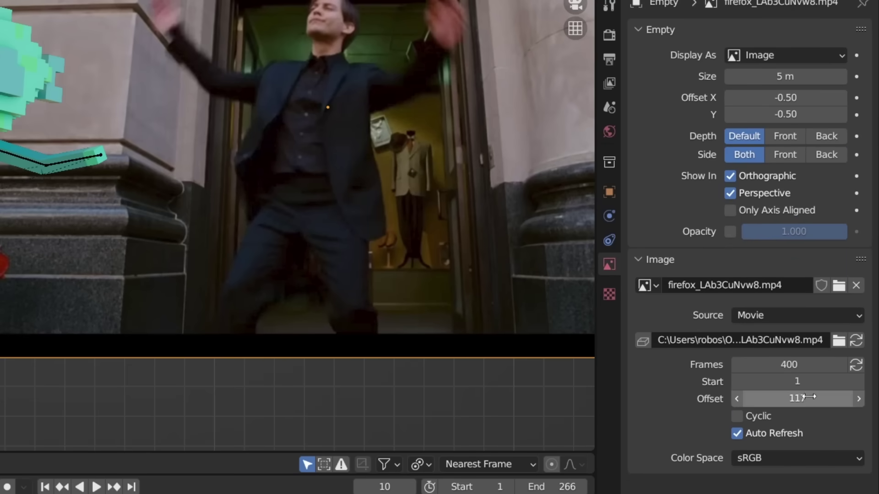
mouse_move(807, 397)
mouse_down()
mouse_move(836, 397)
mouse_move(808, 397)
mouse_up()
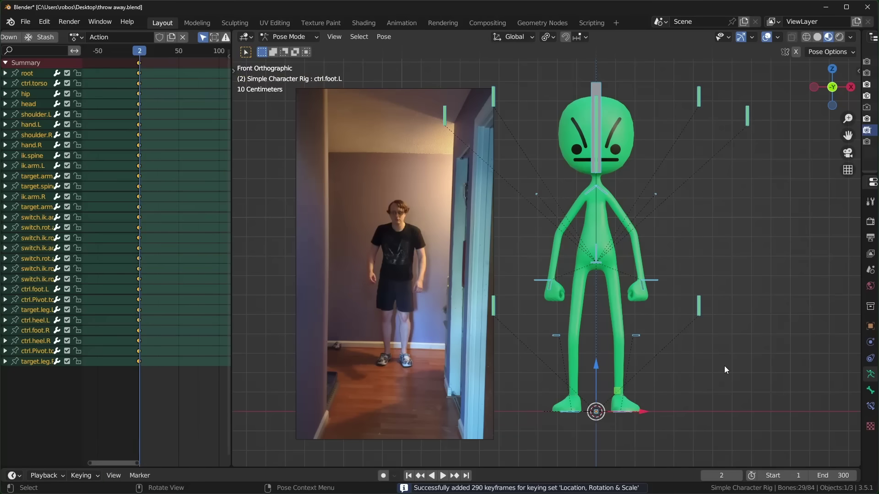
Step: Advance a frame and move the torso control vertically for the crouch/jump pose
key(Right)
click(595, 261)
key(g)
key(z)
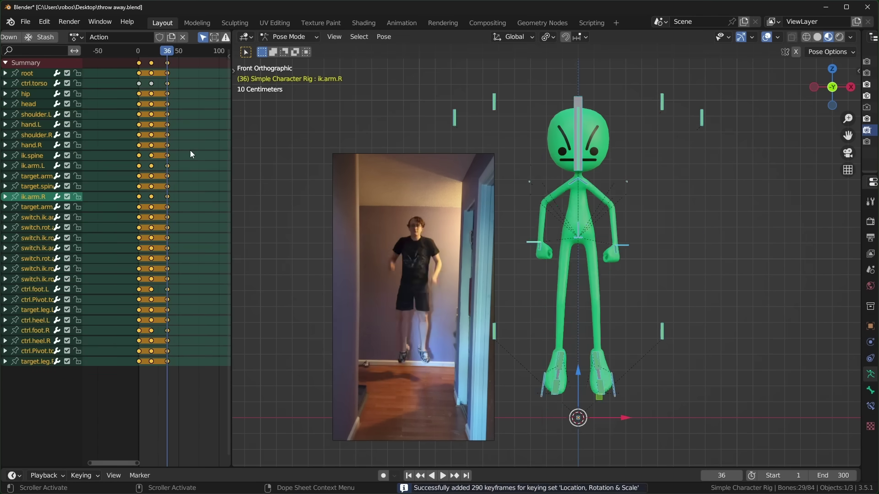
Step: Play back the keyed jump animation from the first frame
key(shift+Left)
key(space)
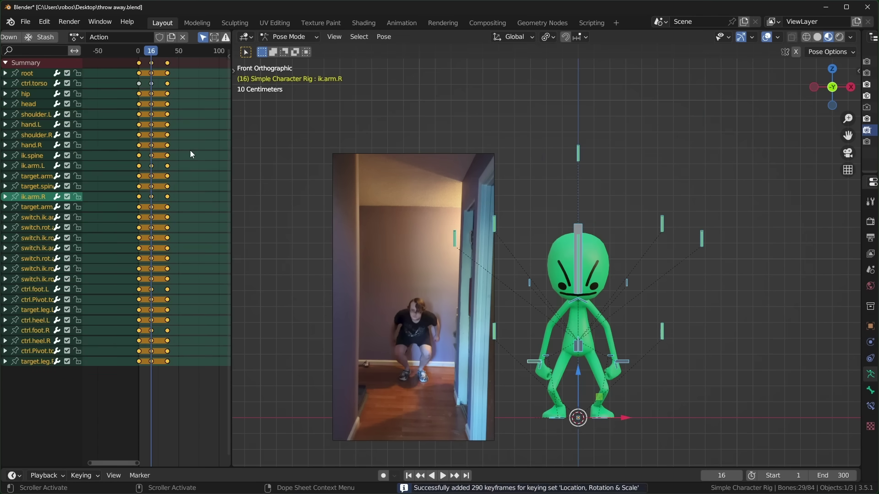
key(Escape)
key(space)
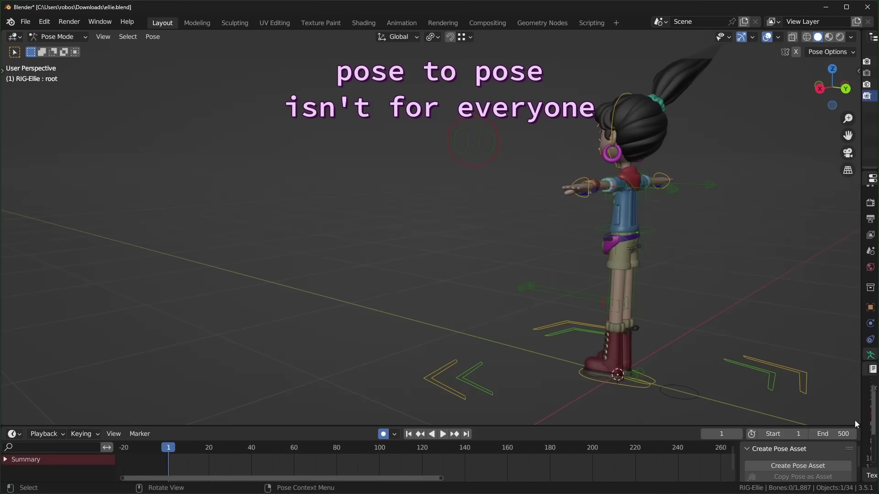
key(space)
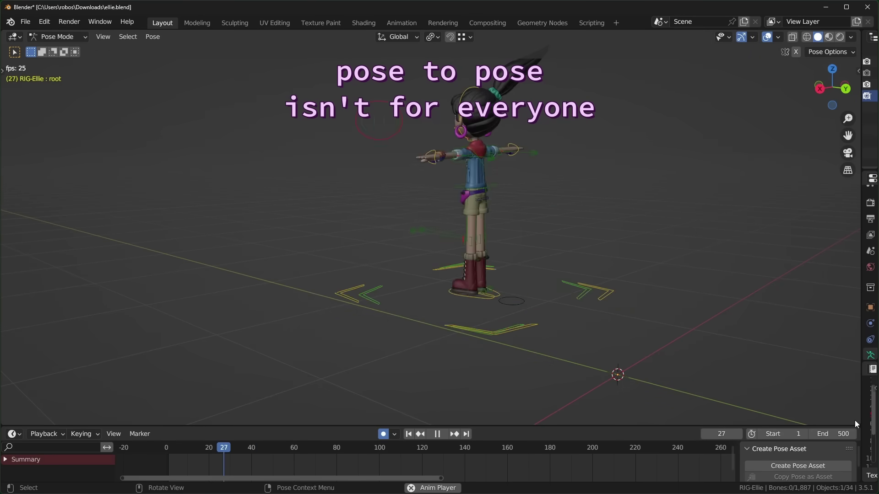